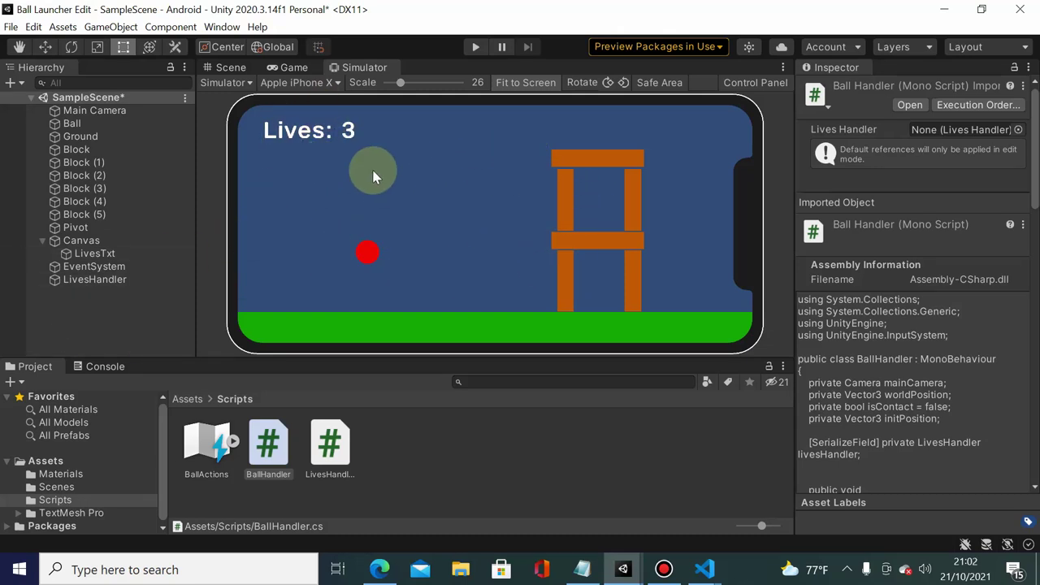
# - Add a second UI Canvas to the scene from the Hierarchy
pyautogui.click(86, 319)
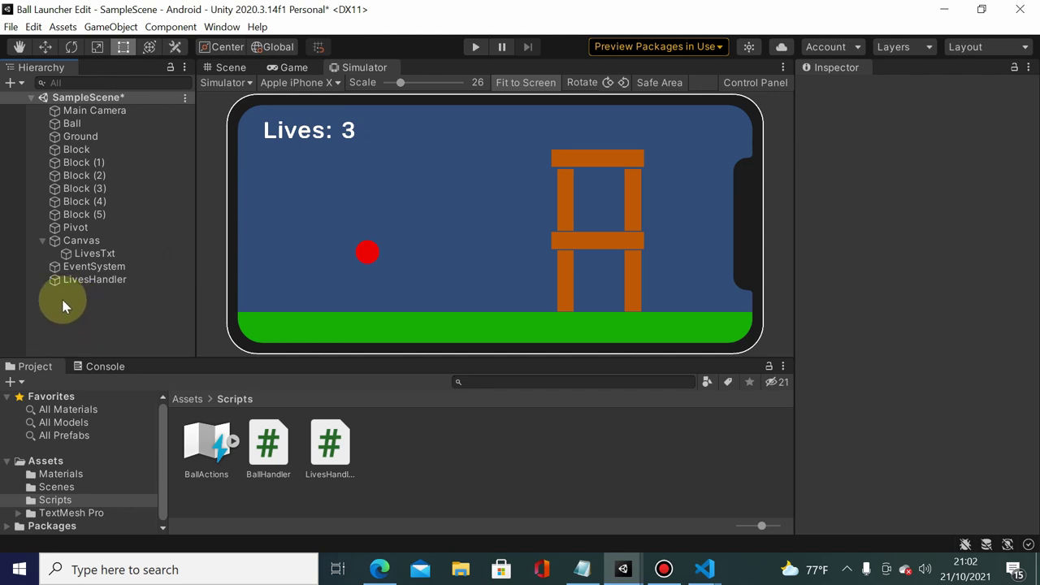
pyautogui.rightClick(70, 297)
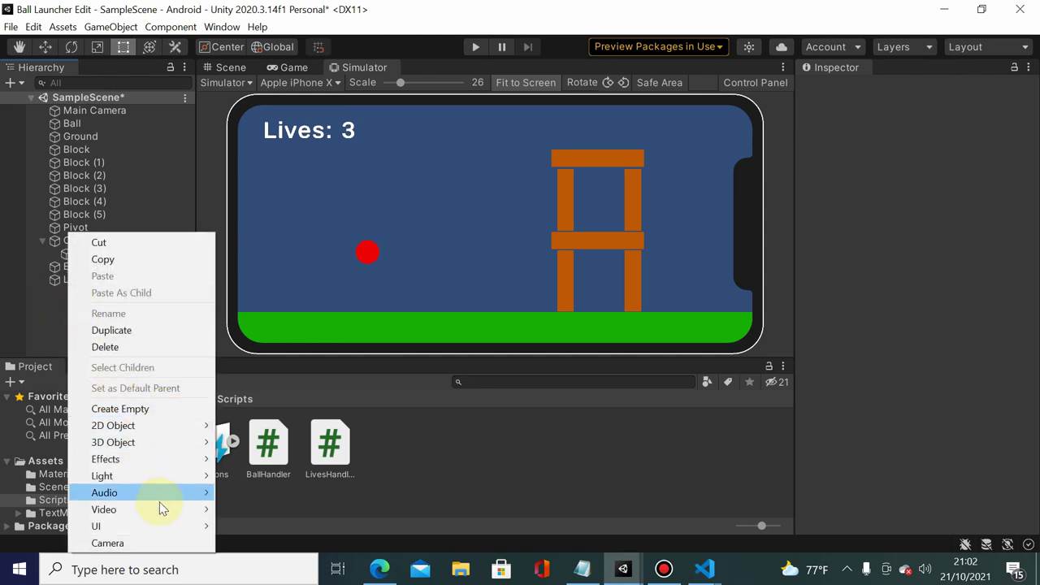
pyautogui.moveTo(158, 526)
pyautogui.click(301, 474)
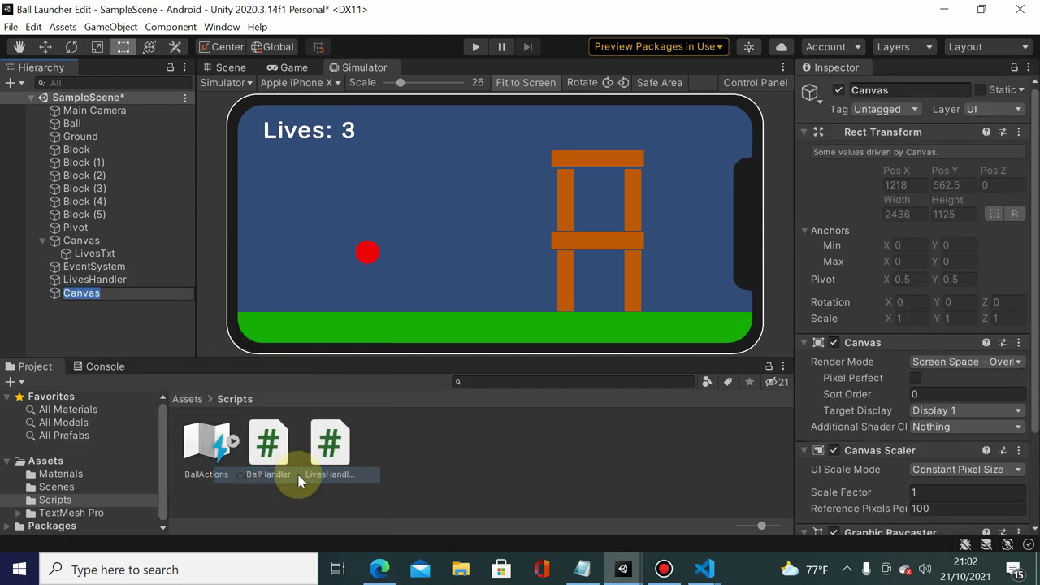
pyautogui.click(92, 314)
# - Add a UI Image inside the new Canvas, shown as a white square
pyautogui.click(104, 296)
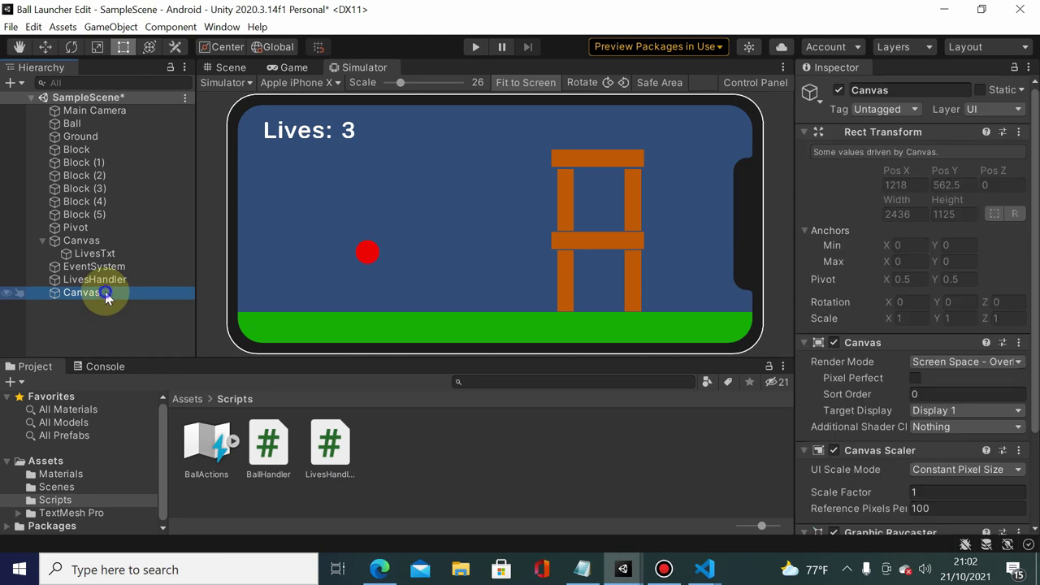
pyautogui.rightClick(106, 297)
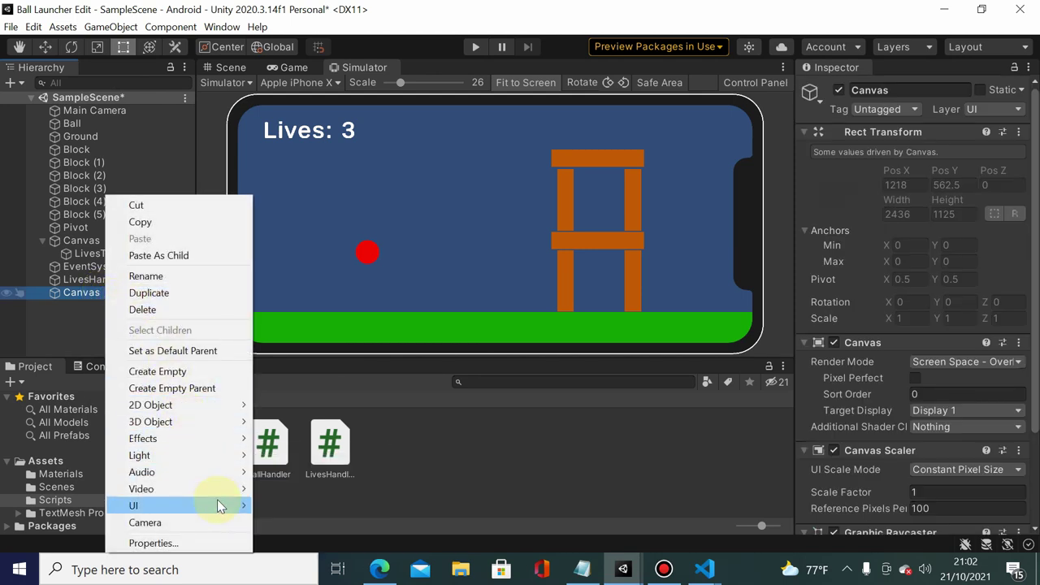
pyautogui.moveTo(217, 499)
pyautogui.click(302, 270)
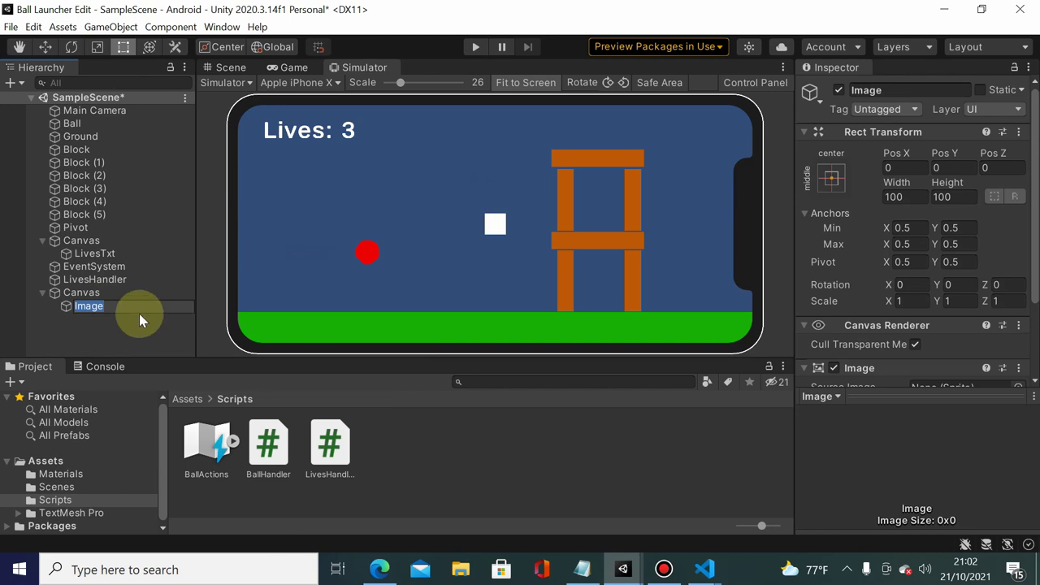
pyautogui.click(78, 292)
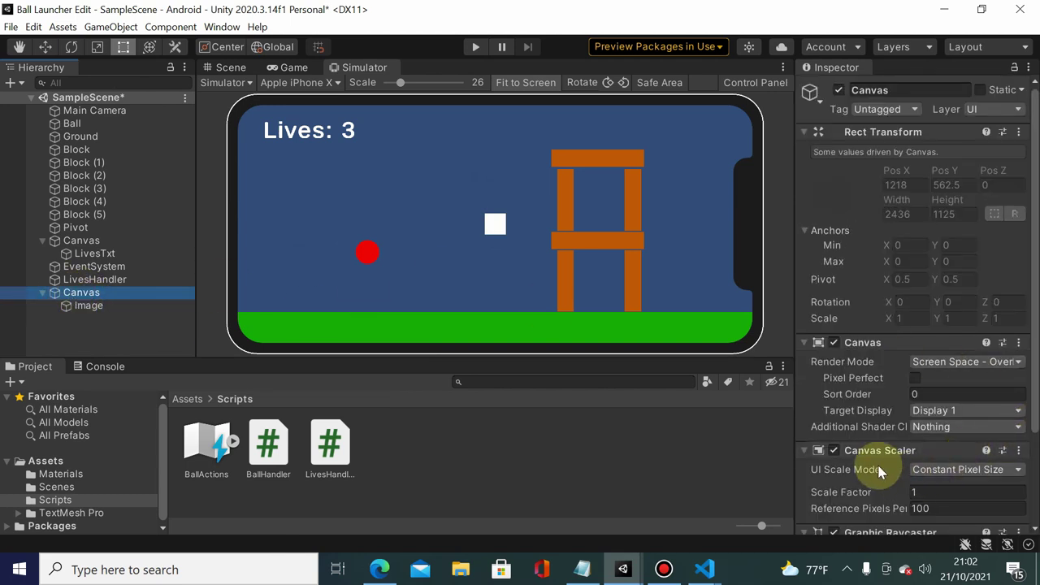
# - Set the new Canvas Scaler's UI Scale Mode to Scale With Screen Size at an 800 × 600 reference resolution
pyautogui.click(918, 470)
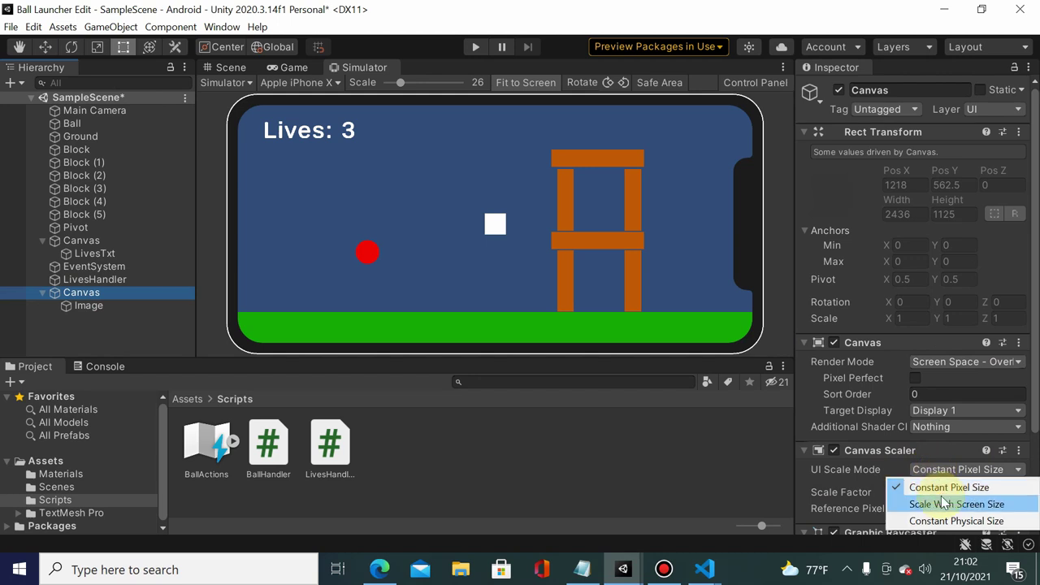
pyautogui.click(943, 502)
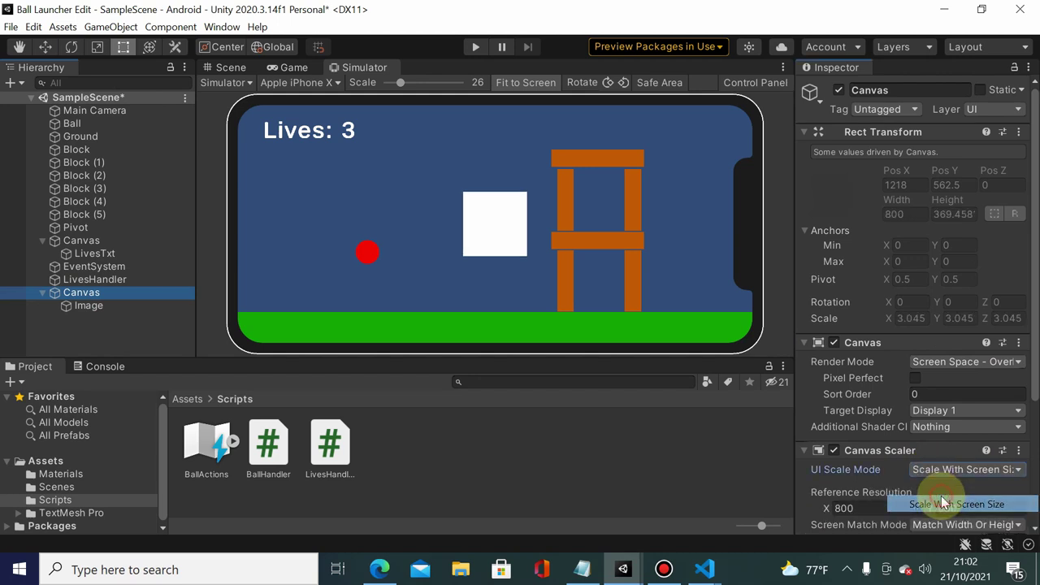
pyautogui.click(81, 308)
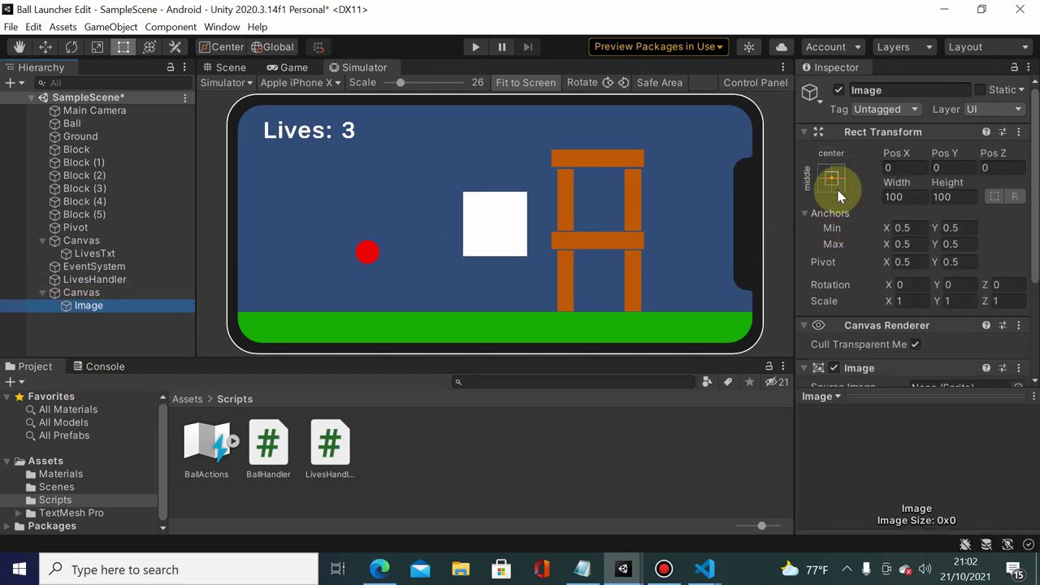
pyautogui.click(830, 181)
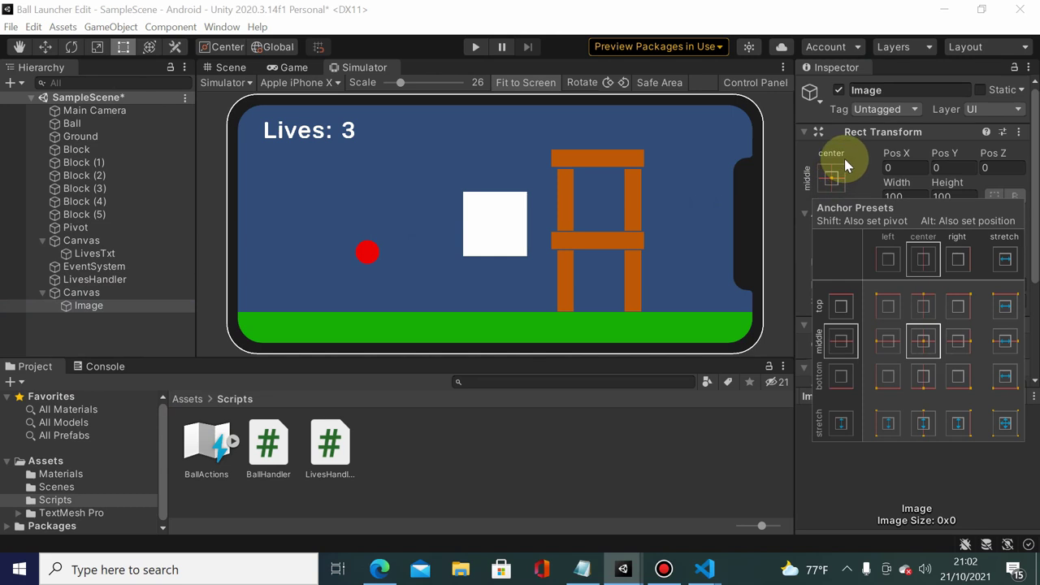
pyautogui.click(122, 16)
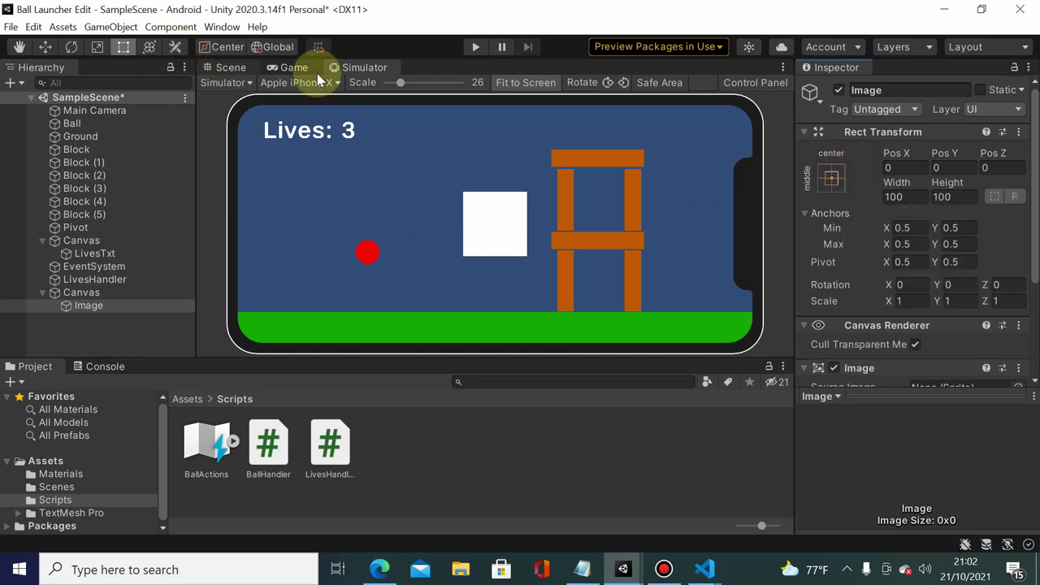
# - Frame the new Canvas in the Scene view so the 'Lives: 3' label and white Image are visible
pyautogui.click(224, 71)
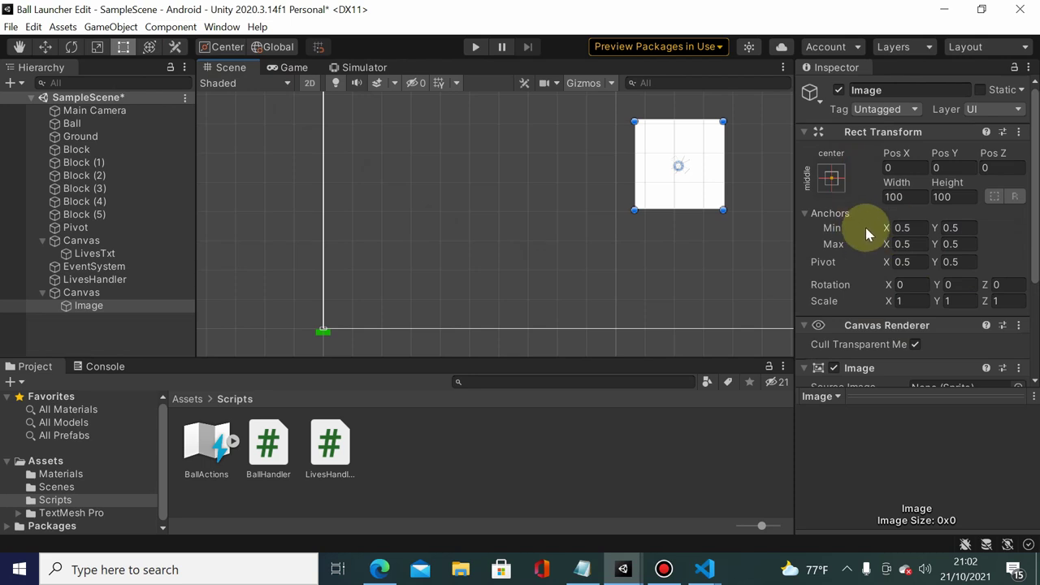
pyautogui.doubleClick(108, 306)
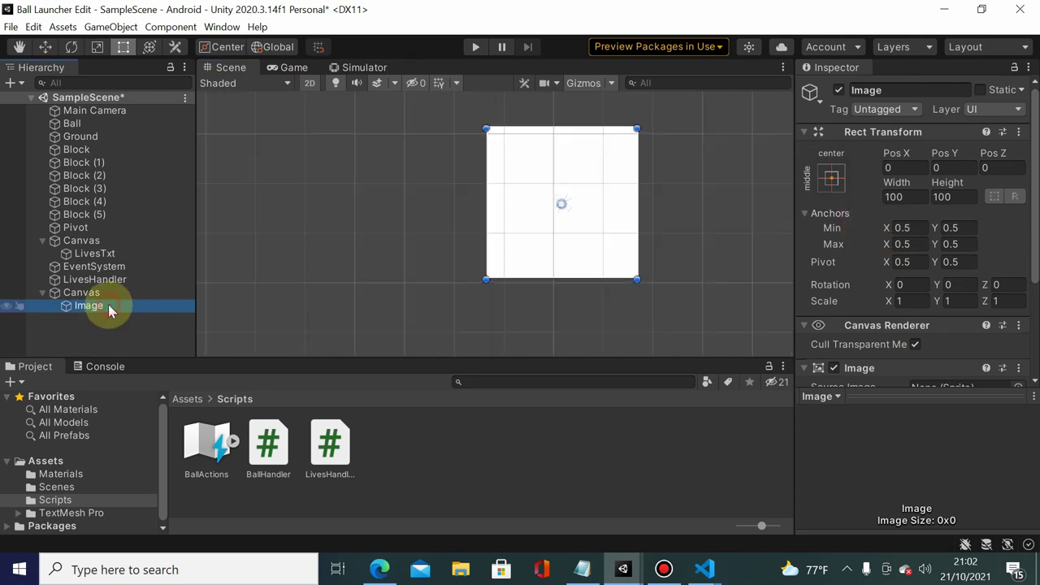
pyautogui.scroll(-1, 637, 244)
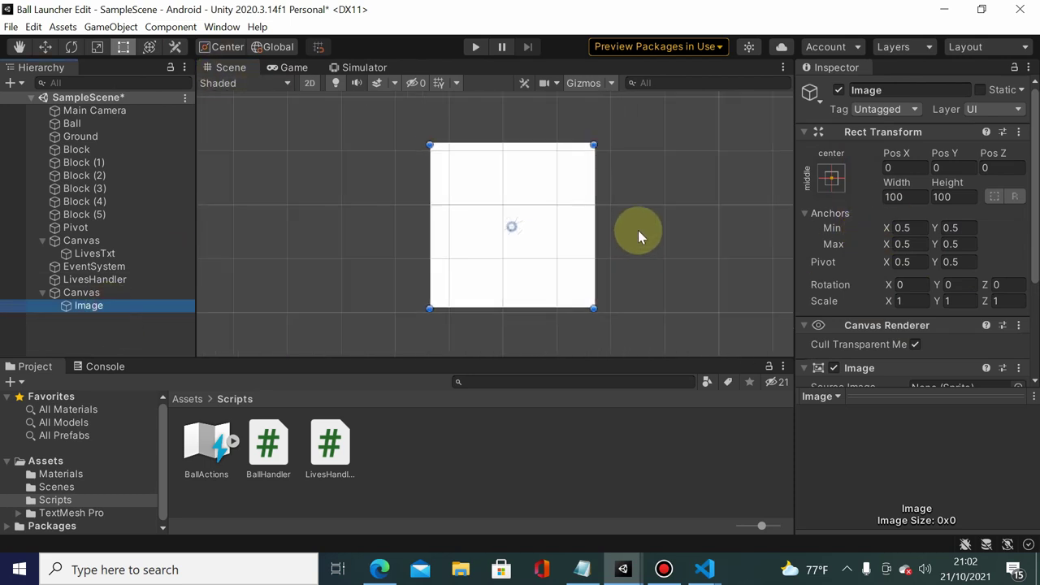
pyautogui.scroll(-2, 632, 232)
pyautogui.scroll(-3, 624, 223)
pyautogui.scroll(-2, 620, 216)
pyautogui.scroll(1, 620, 217)
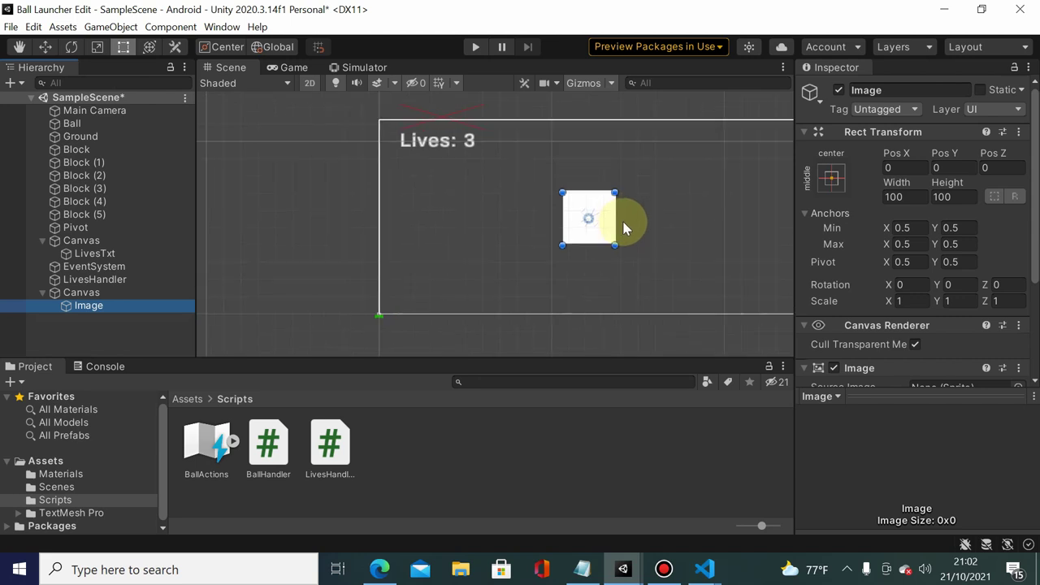
pyautogui.moveTo(674, 217); pyautogui.dragTo(596, 218, button='middle')
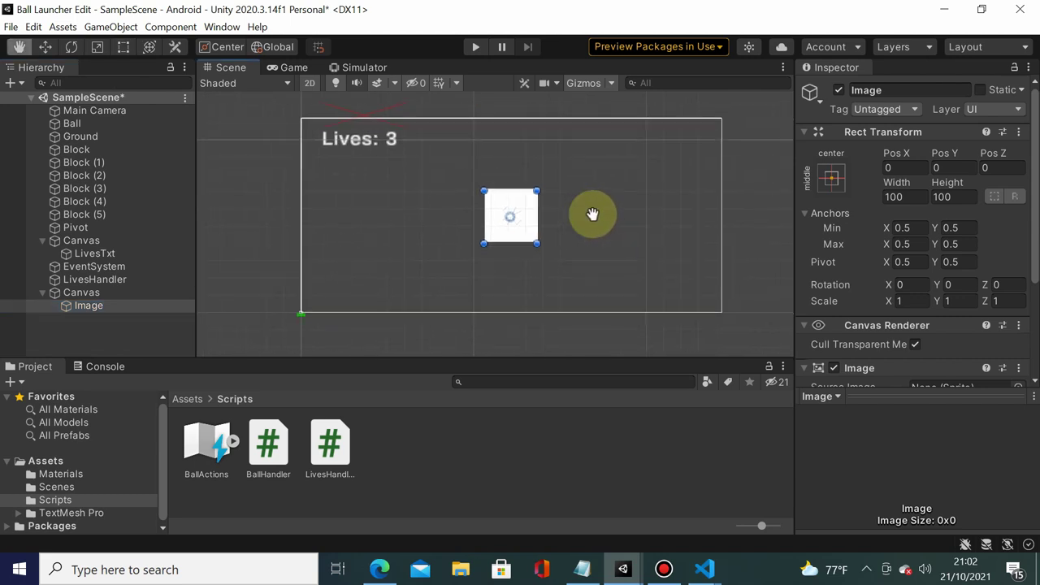
# - Set the Image's anchors to span 0.2 to 0.8 on both axes
pyautogui.moveTo(890, 234); pyautogui.dragTo(872, 226)
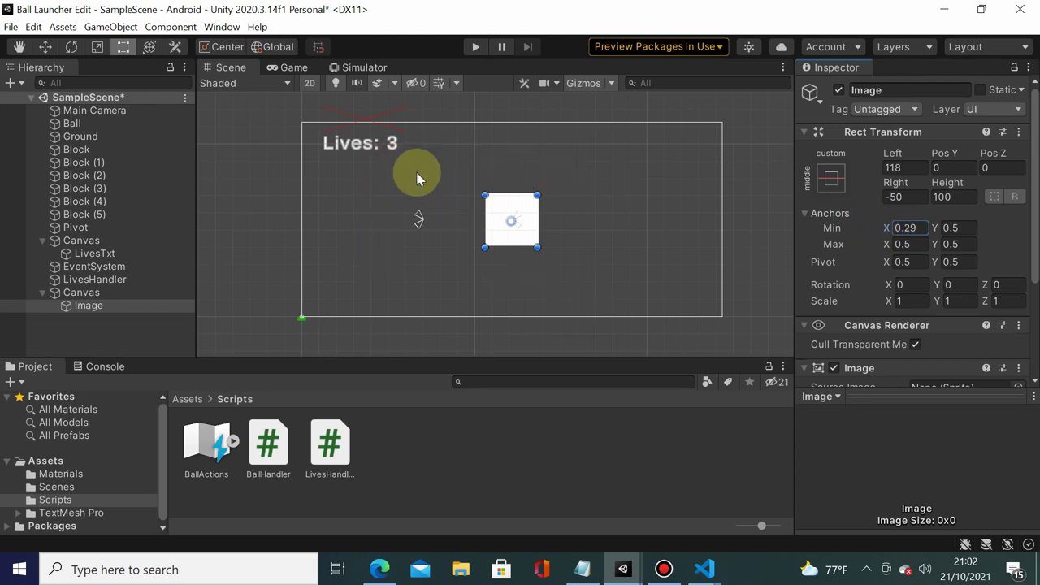
pyautogui.click(878, 229)
pyautogui.moveTo(878, 229)
pyautogui.mouseDown()
pyautogui.moveTo(869, 225)
pyautogui.moveTo(915, 235)
pyautogui.mouseUp()
pyautogui.write('0.11')
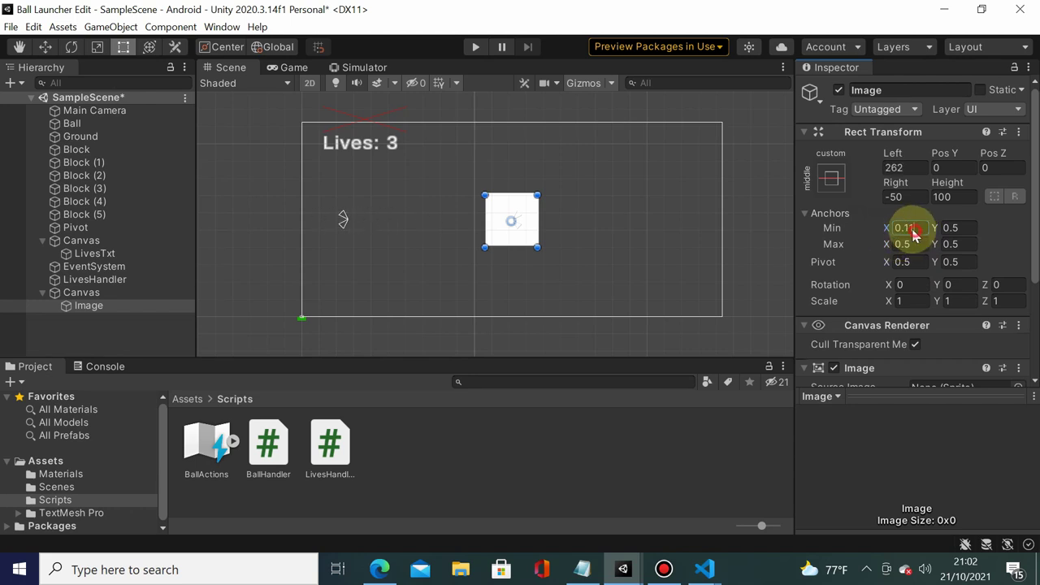
pyautogui.write('0.2')
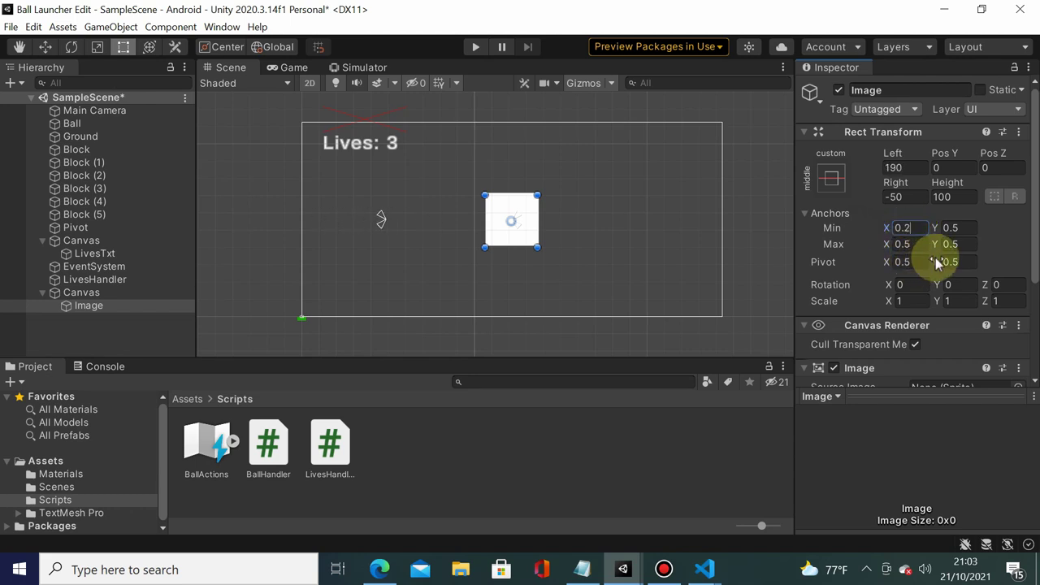
pyautogui.moveTo(893, 242); pyautogui.dragTo(907, 253)
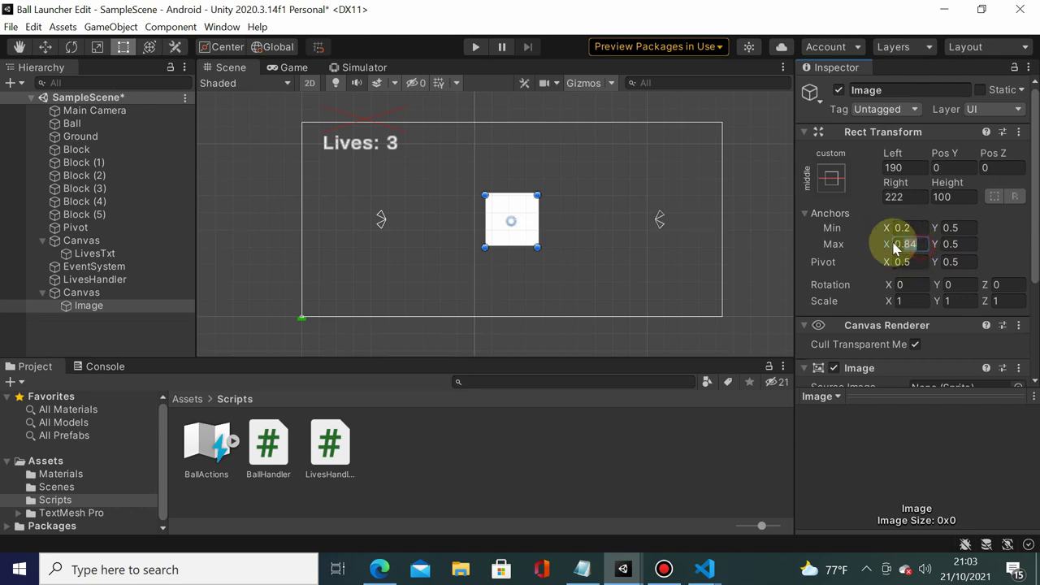
pyautogui.click(900, 244)
pyautogui.write('0.8')
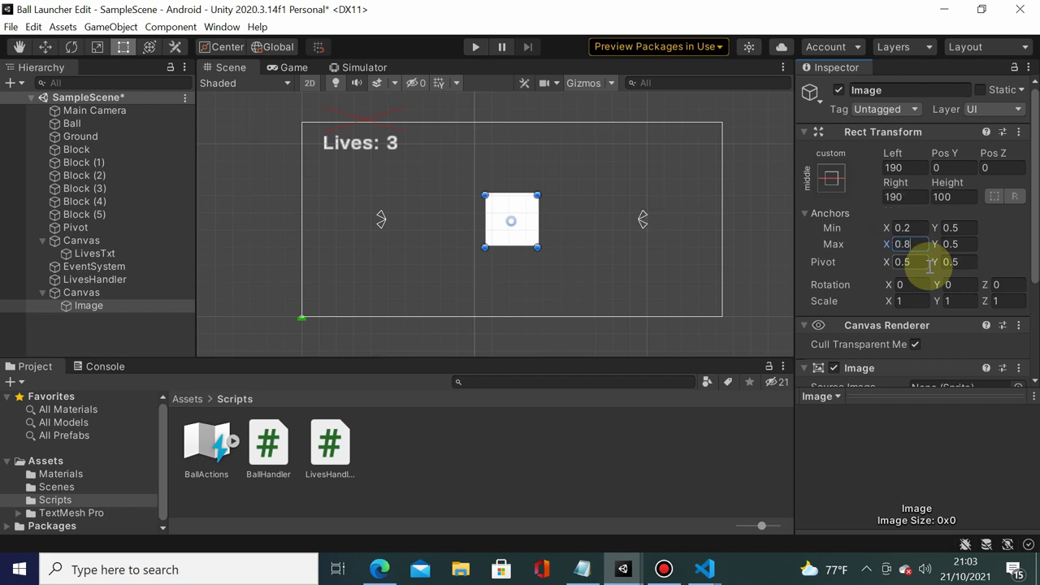
pyautogui.moveTo(940, 230)
pyautogui.mouseDown()
pyautogui.moveTo(923, 234)
pyautogui.moveTo(952, 241)
pyautogui.mouseUp()
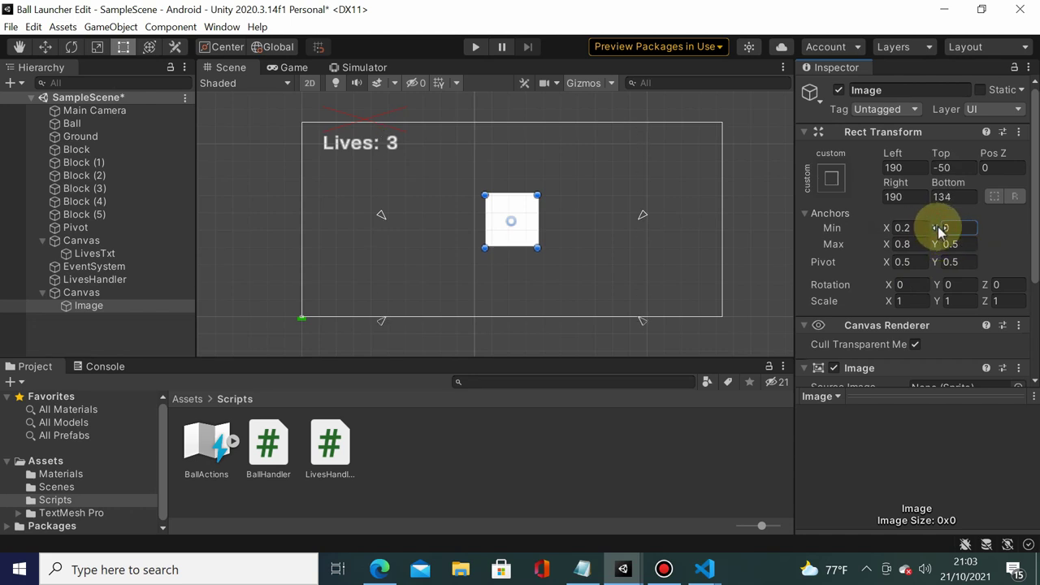
pyautogui.moveTo(941, 231); pyautogui.dragTo(955, 233)
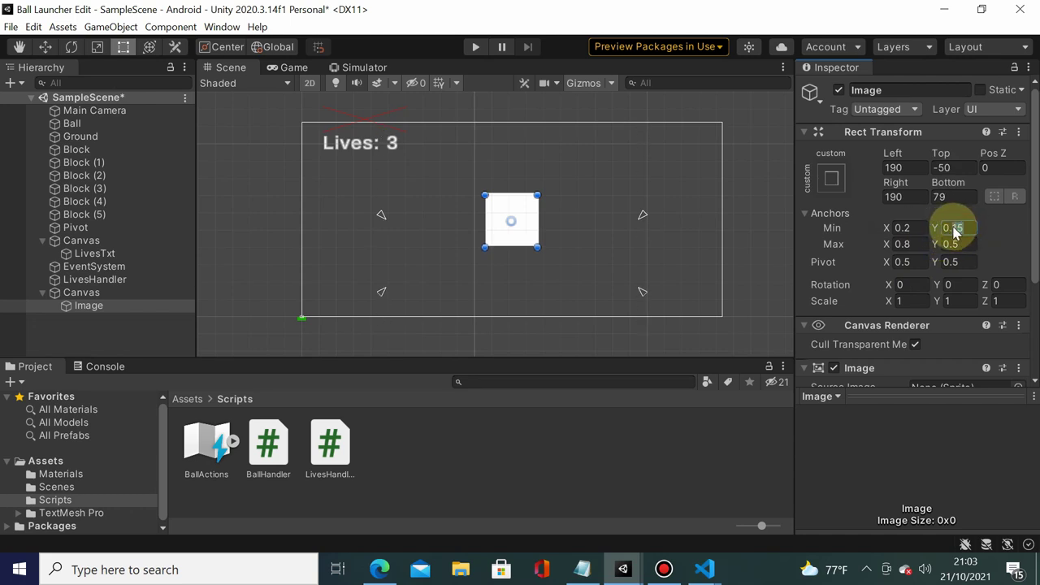
pyautogui.click(955, 230)
pyautogui.write('0.2')
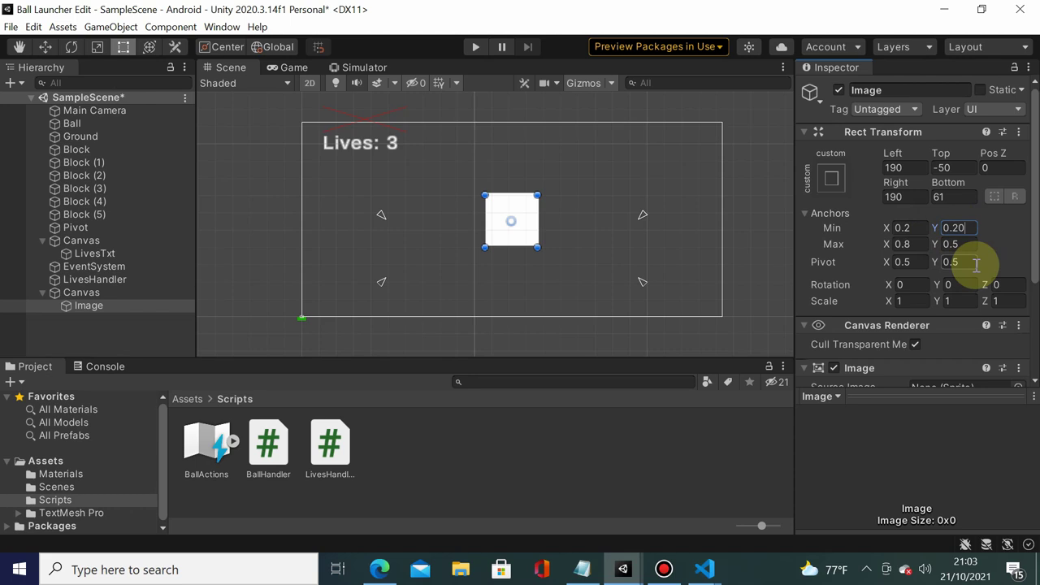
pyautogui.click(949, 243)
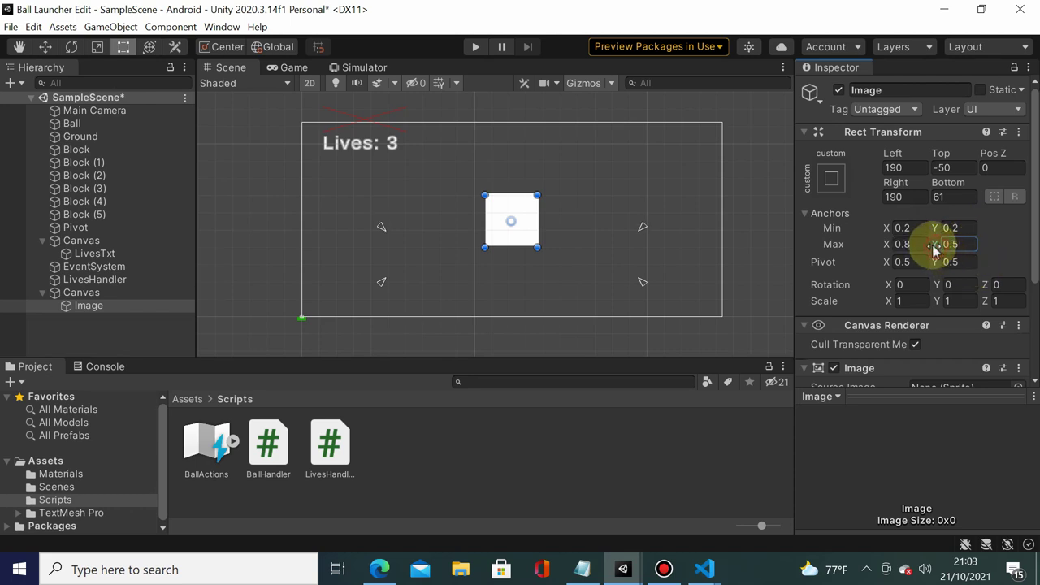
pyautogui.moveTo(933, 244); pyautogui.dragTo(993, 251)
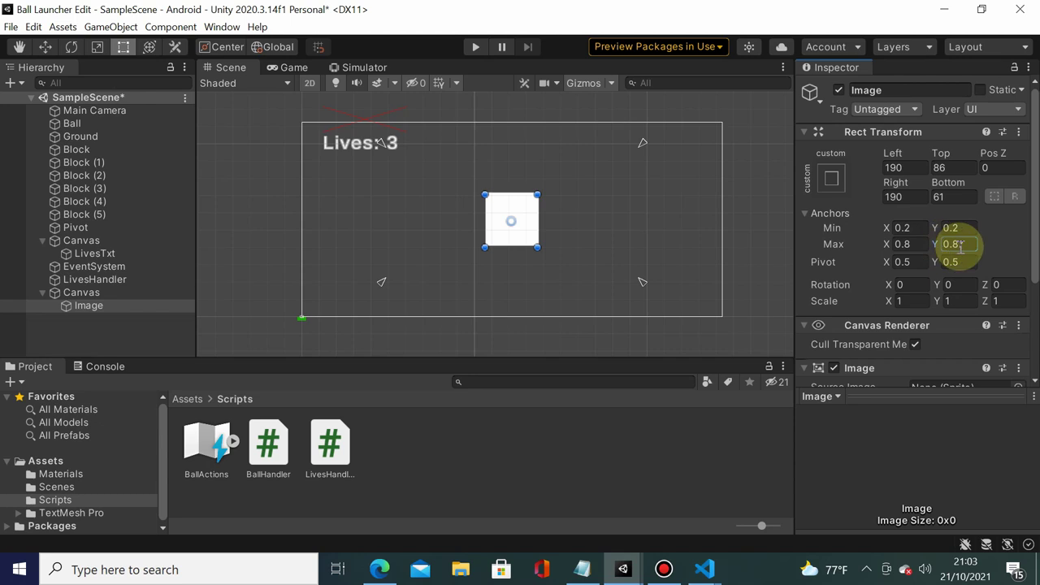
pyautogui.write('0.8')
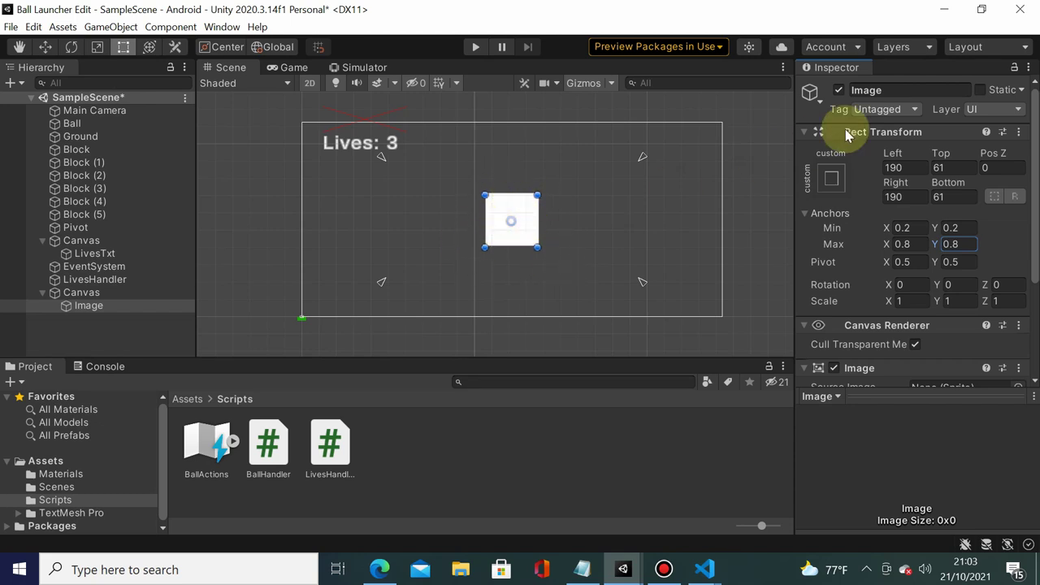
# - Set the Image's Left, Top, Right and Bottom offsets all to 0
pyautogui.click(902, 168)
pyautogui.write('0')
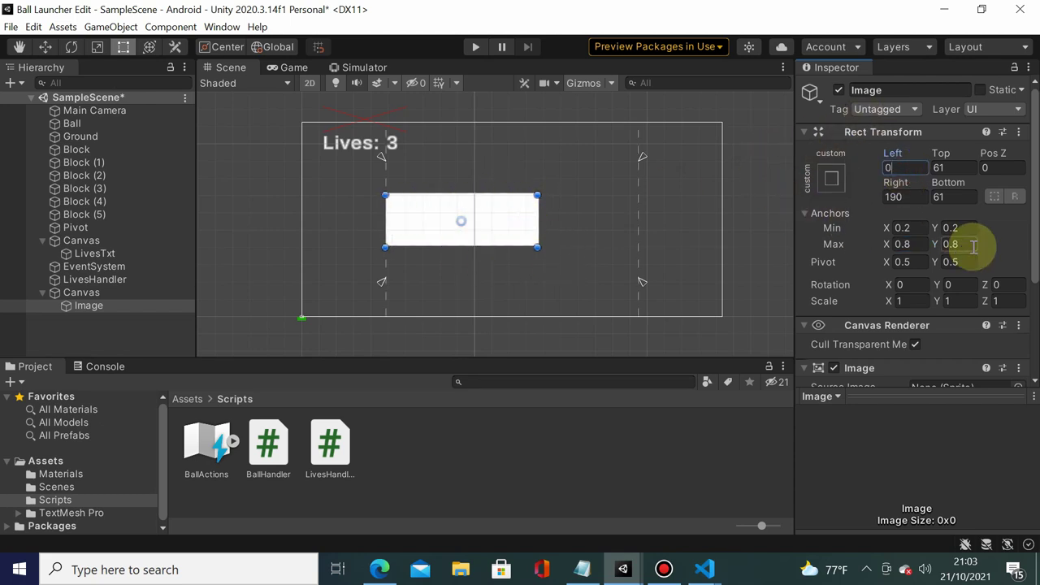
pyautogui.click(952, 167)
pyautogui.write('0')
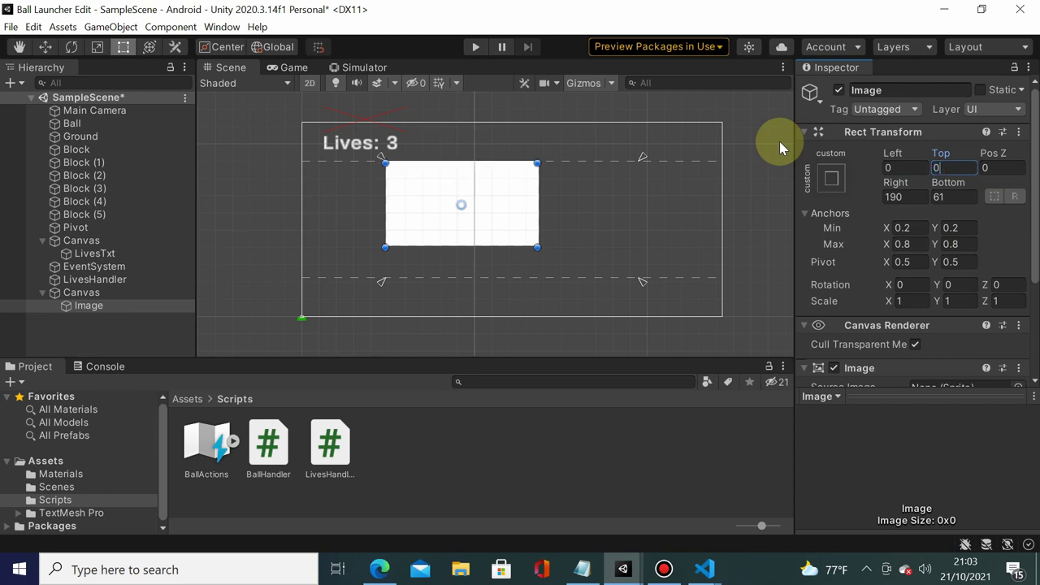
pyautogui.click(909, 196)
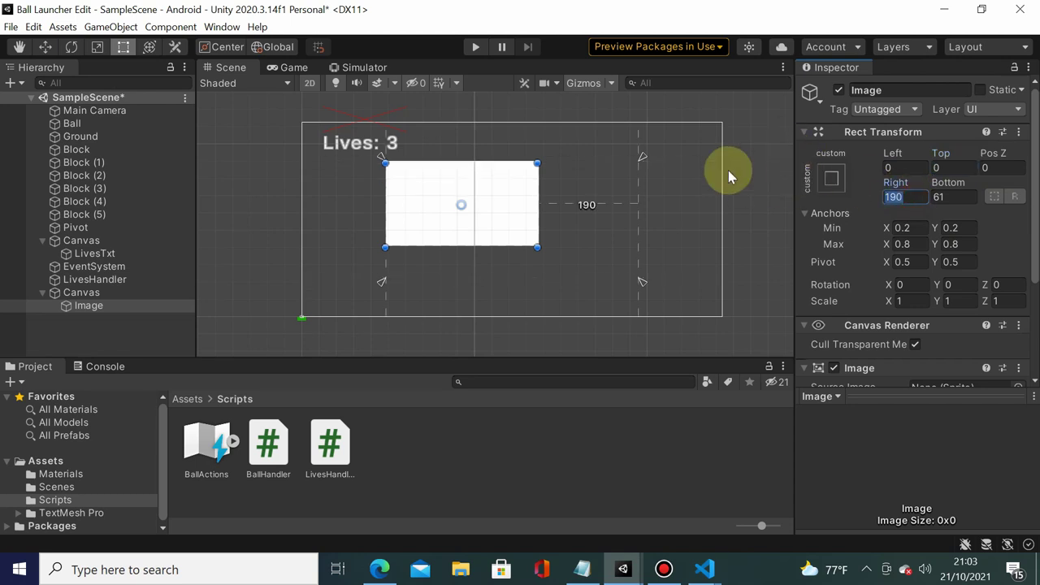
pyautogui.write('0')
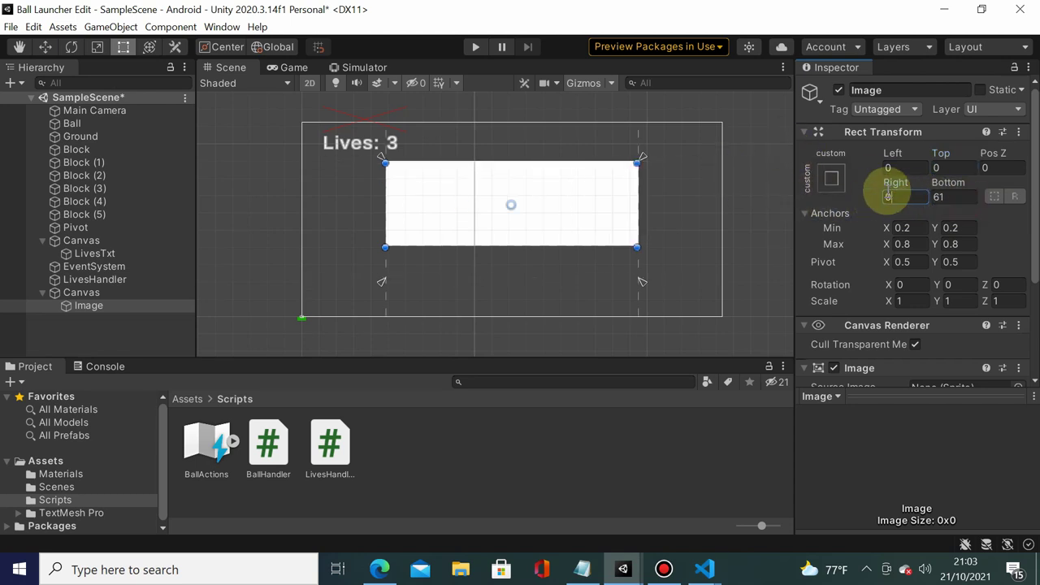
pyautogui.click(960, 197)
pyautogui.doubleClick(948, 195)
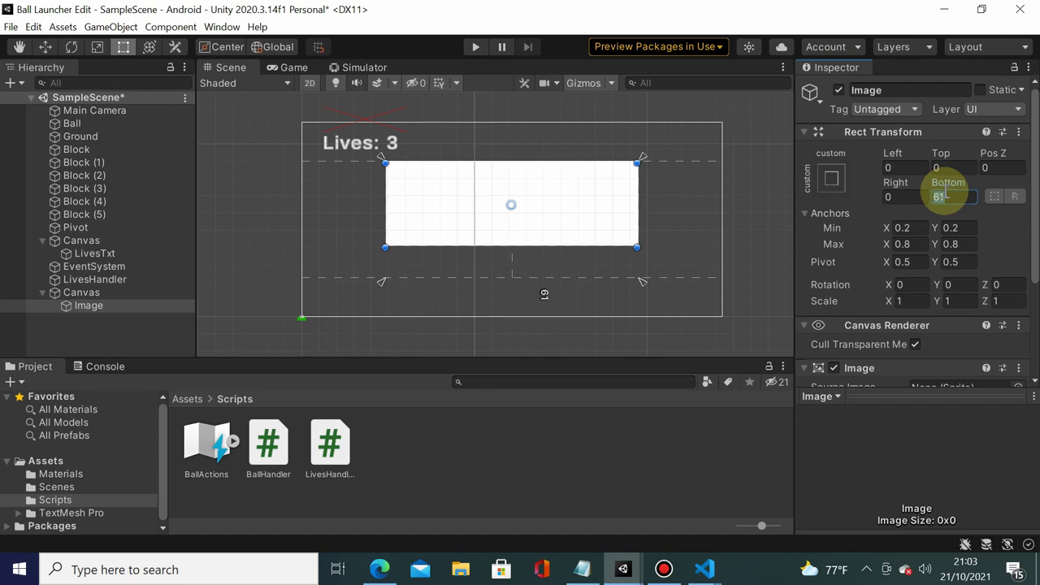
pyautogui.write('0')
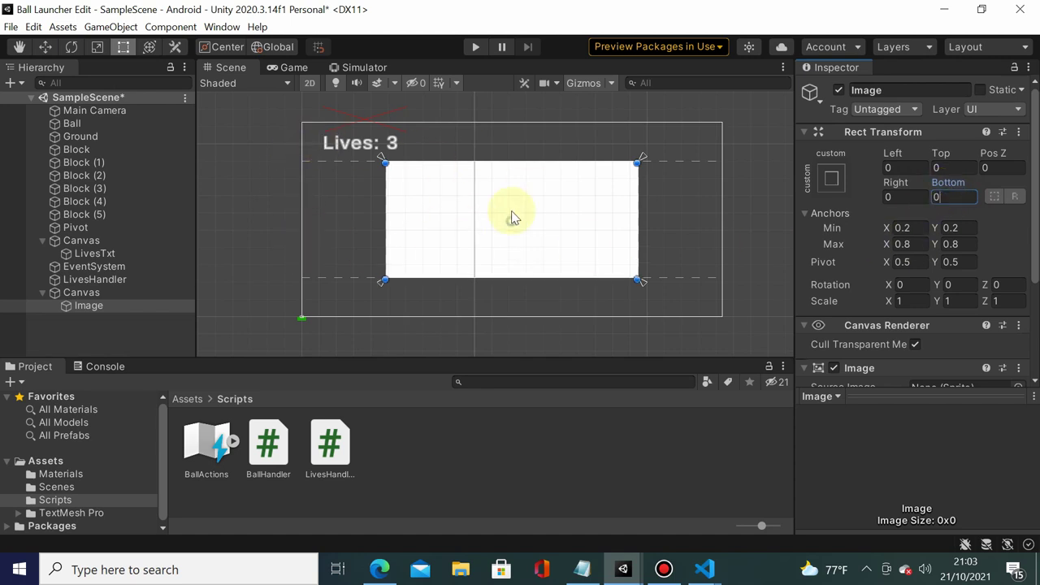
# - Preview the game in the iPhone X Simulator and rename the Image object to BGDialog
pyautogui.click(740, 211)
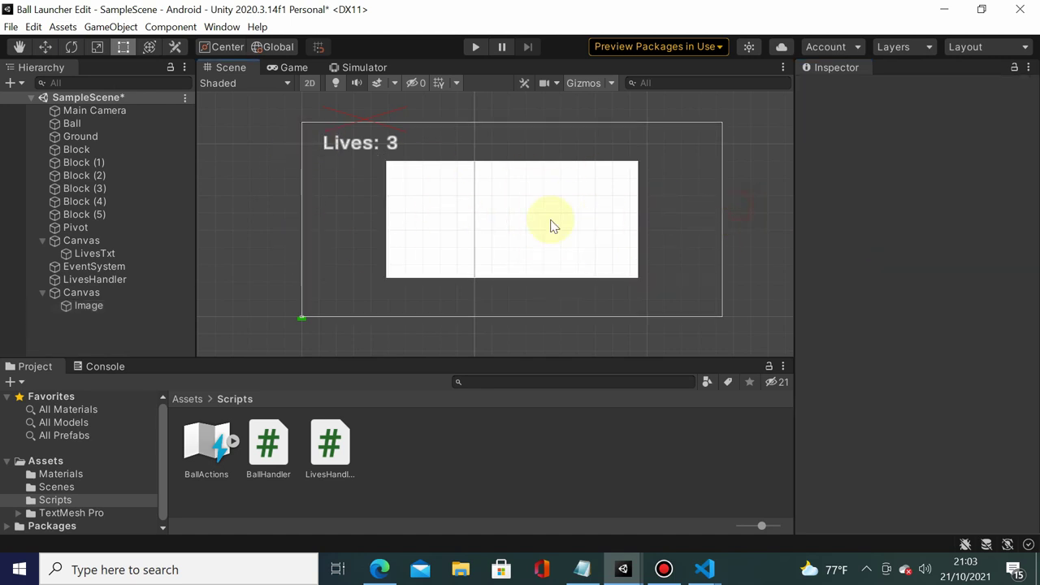
pyautogui.click(356, 68)
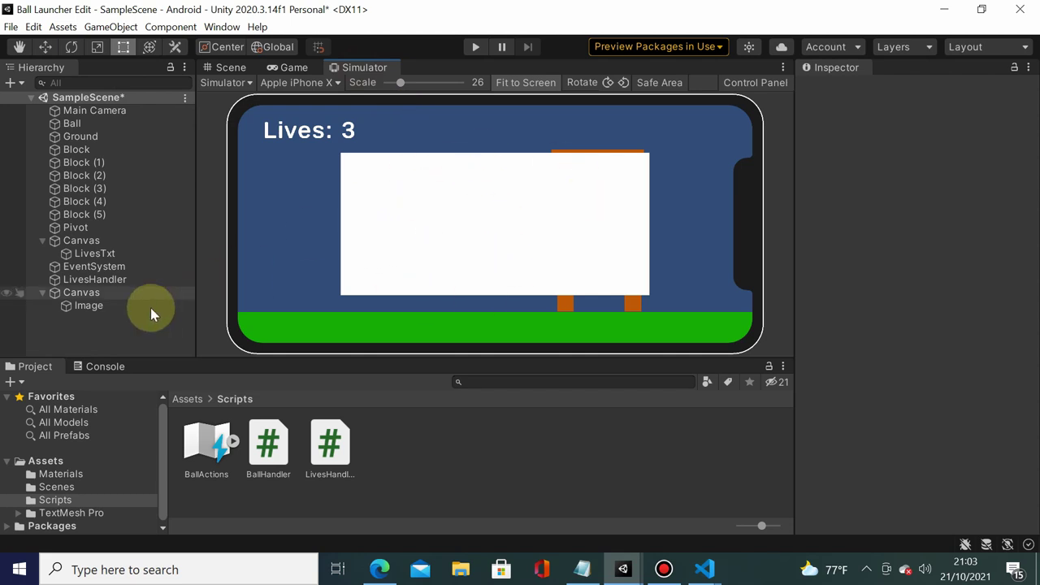
pyautogui.click(85, 311)
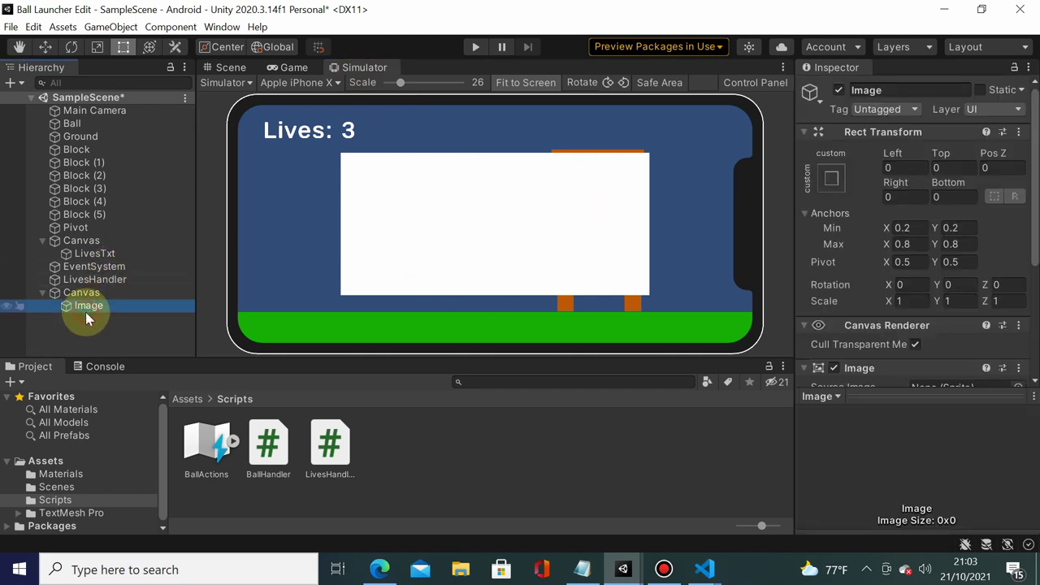
pyautogui.click(916, 91)
pyautogui.write('BGDialog')
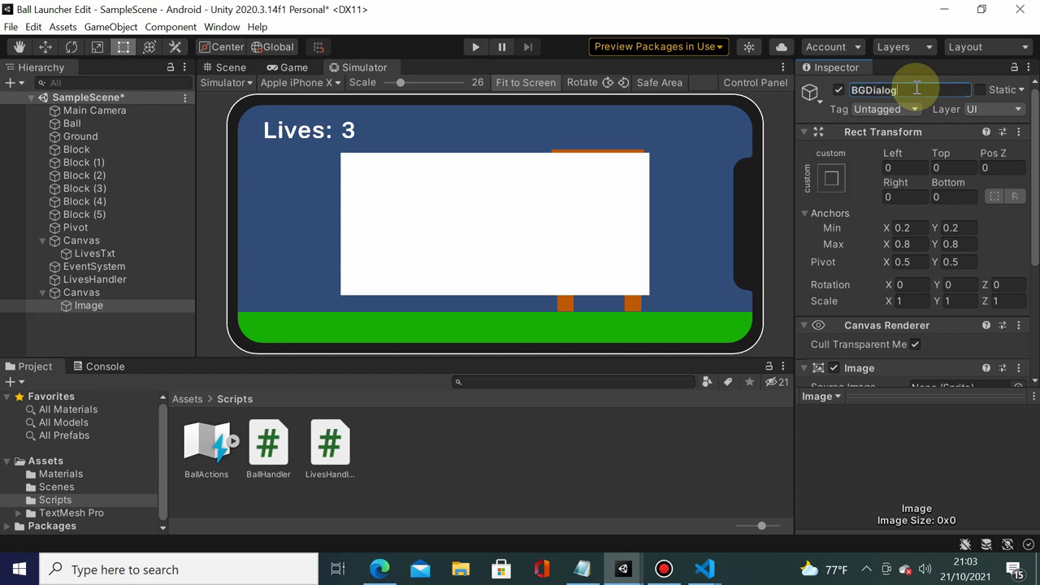
pyautogui.press('Return')
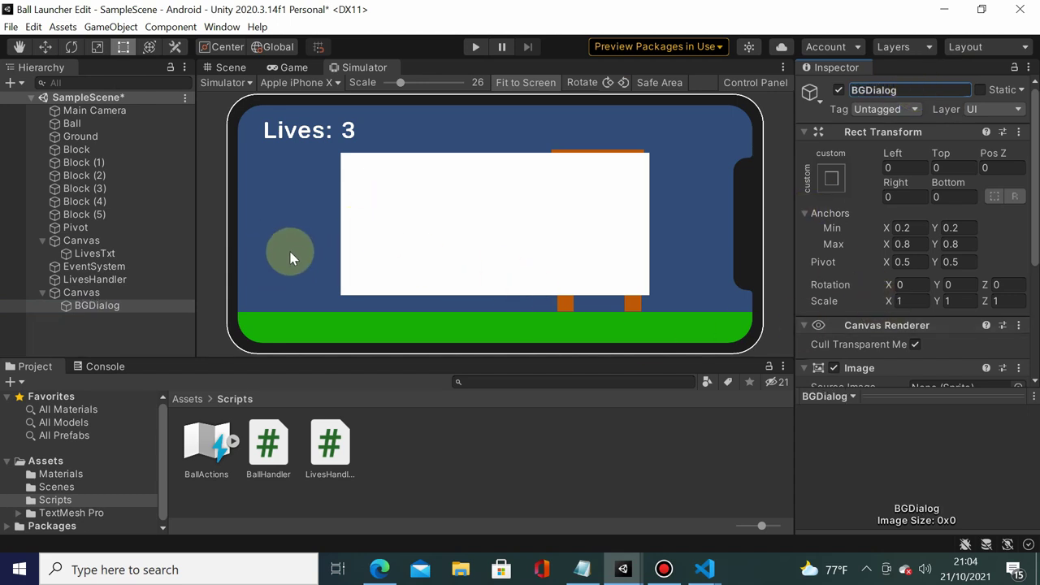
# - Create a Text - TextMeshPro inside BGDialog named OutOfLivesTxt
pyautogui.rightClick(98, 311)
pyautogui.click(79, 307)
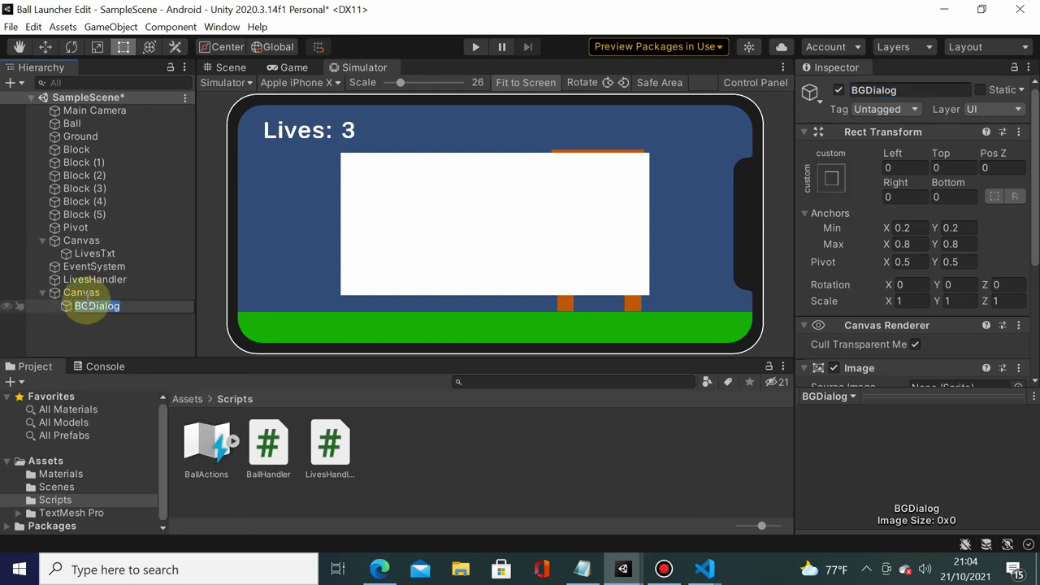
pyautogui.rightClick(85, 309)
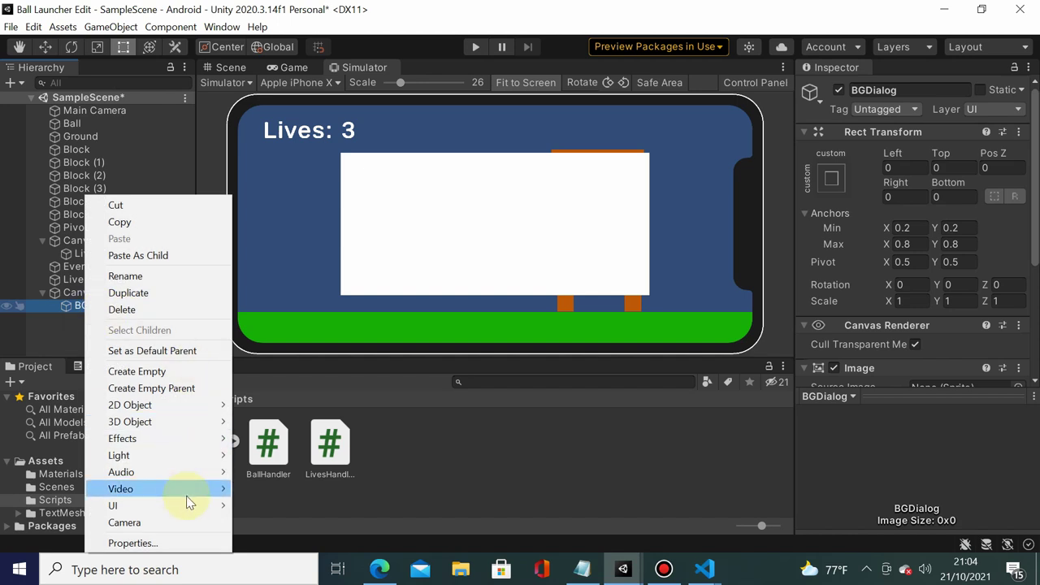
pyautogui.moveTo(191, 505)
pyautogui.click(363, 253)
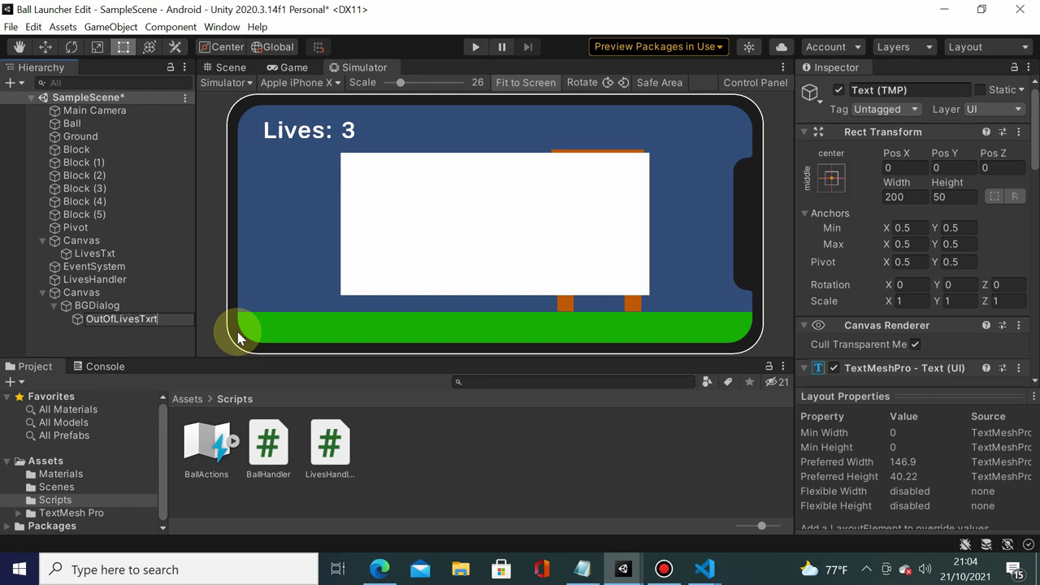
pyautogui.press('Return')
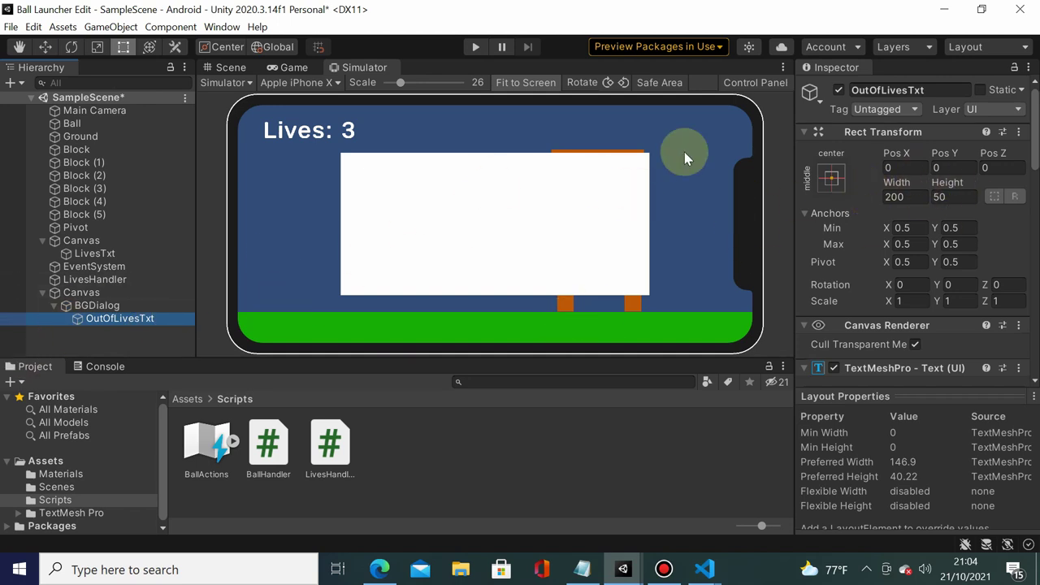
# - Set OutOfLivesTxt's vertex colour to black
pyautogui.scroll(-5, 918, 264)
pyautogui.scroll(-3, 938, 288)
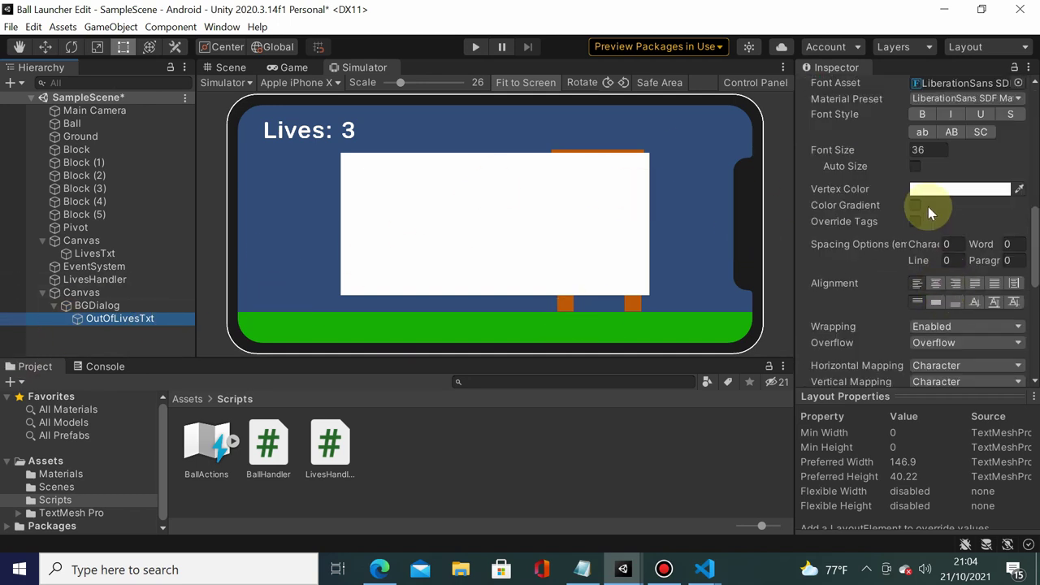
pyautogui.click(928, 192)
pyautogui.moveTo(963, 290); pyautogui.dragTo(1005, 364)
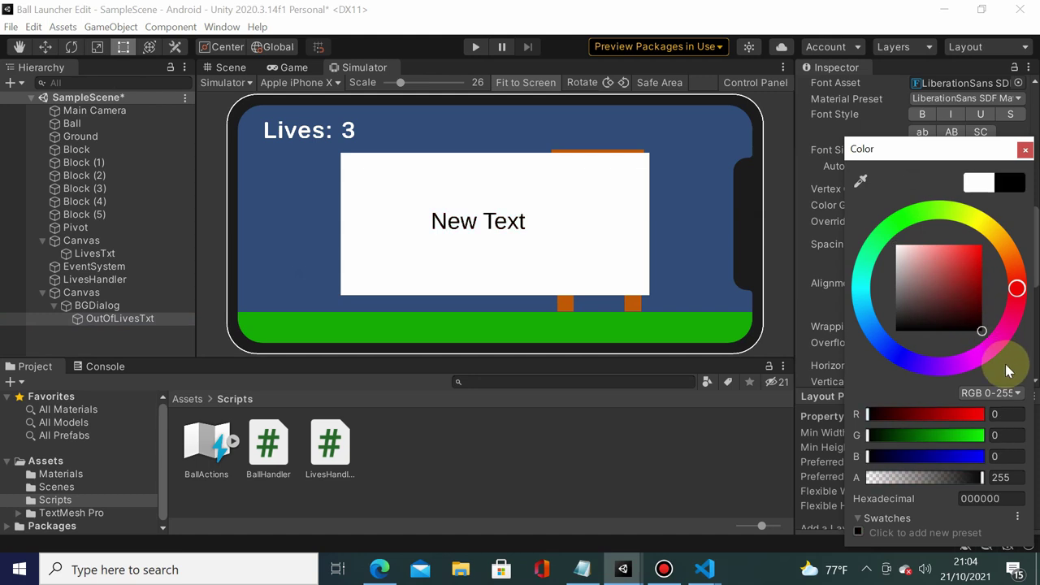
pyautogui.click(1025, 149)
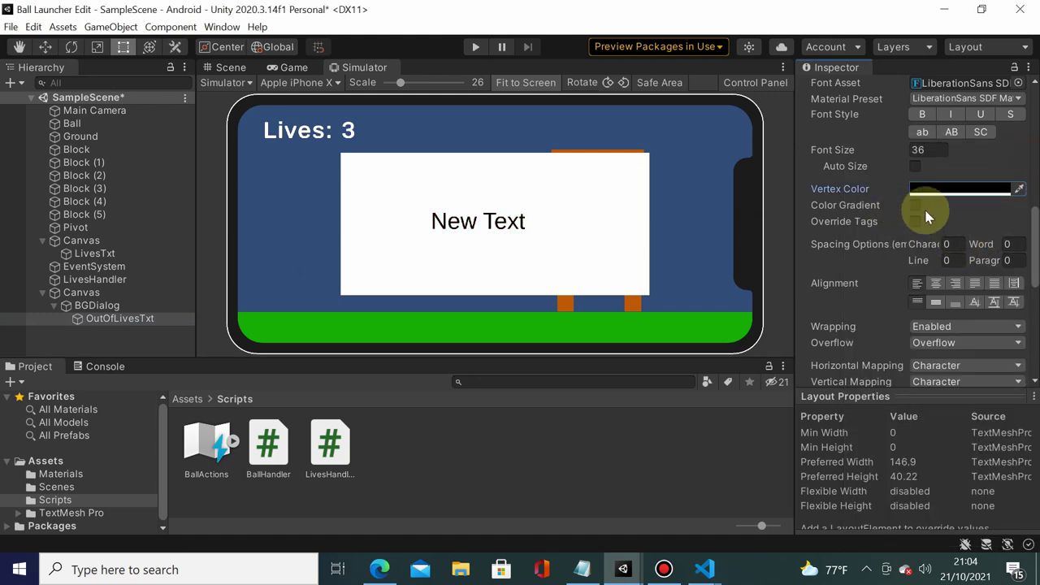
# - Anchor OutOfLivesTxt with the top-stretch preset, also setting pivot and position
pyautogui.scroll(5, 930, 215)
pyautogui.scroll(3, 935, 218)
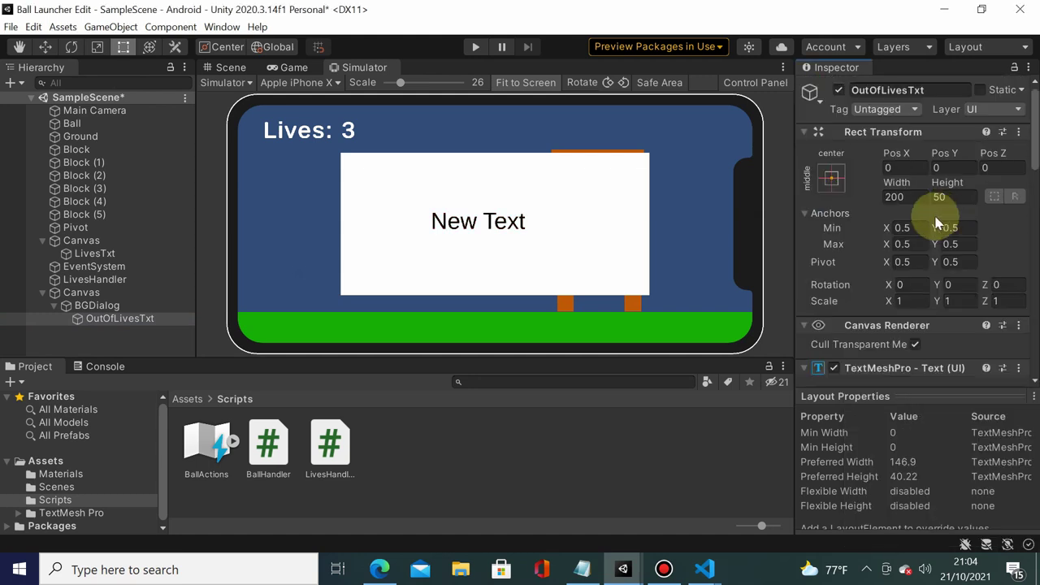
pyautogui.click(830, 176)
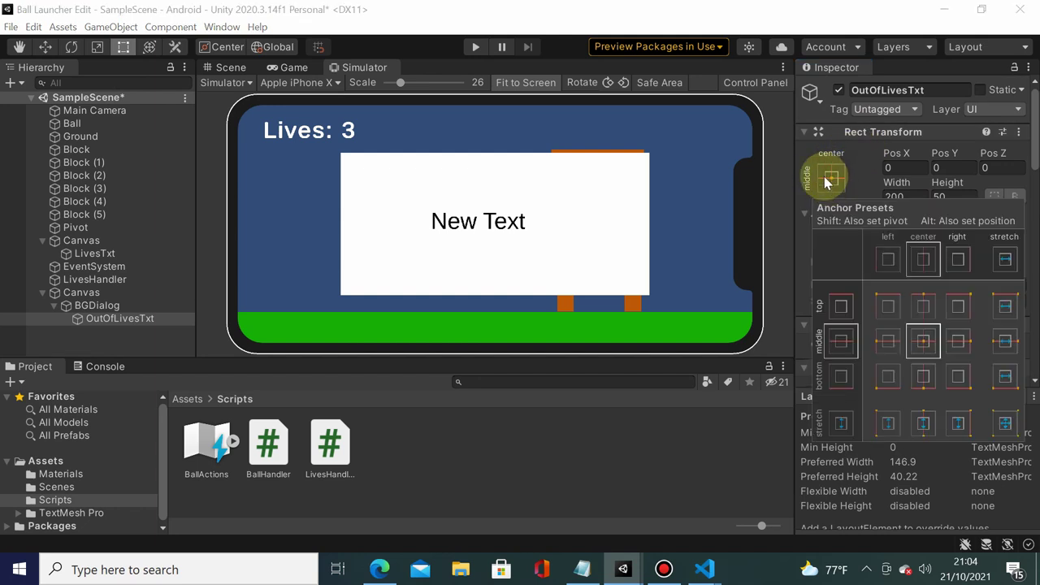
pyautogui.hotkey('shift', 'alt')
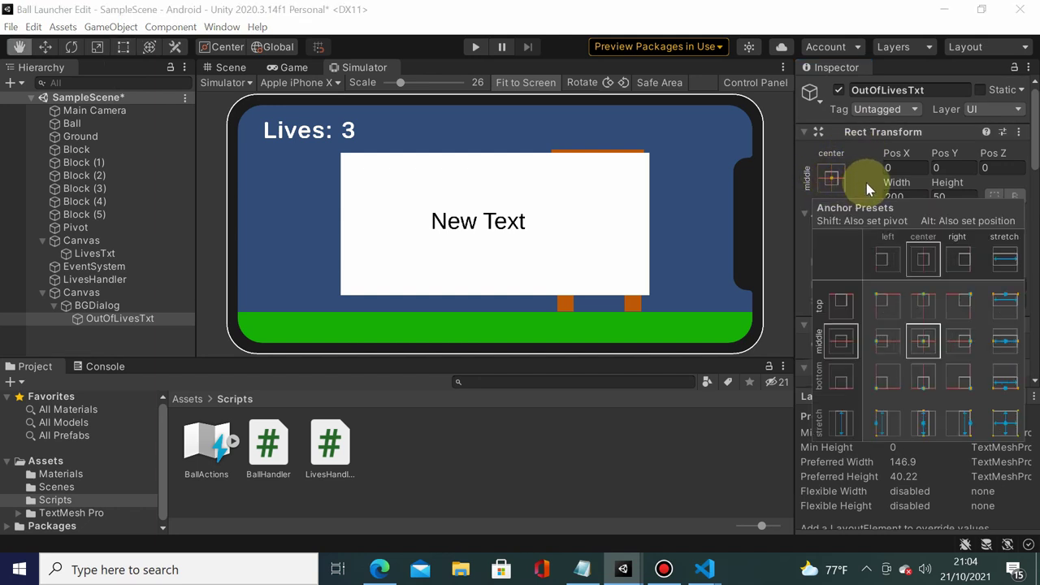
pyautogui.keyDown('alt'); pyautogui.keyDown('shift'); pyautogui.click(1012, 310); pyautogui.keyUp('shift'); pyautogui.keyUp('alt')
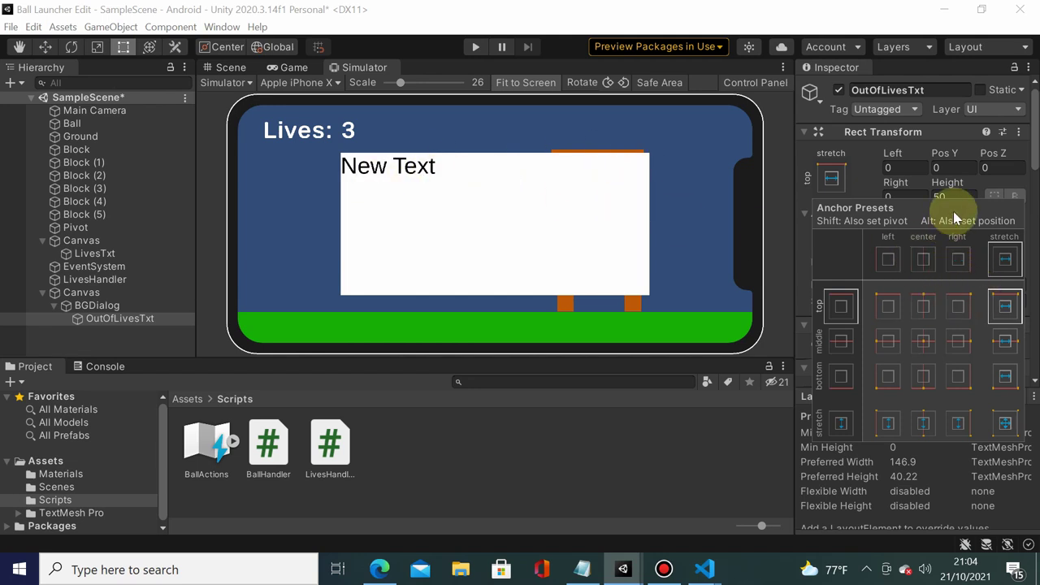
# - Make the heading text centre-aligned and bold
pyautogui.click(863, 177)
pyautogui.scroll(-5, 921, 278)
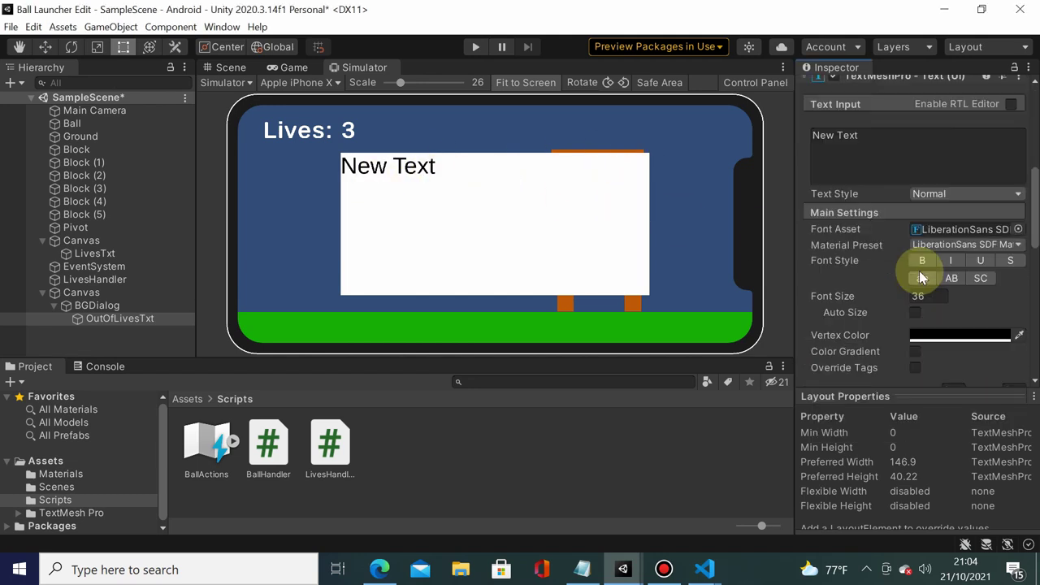
pyautogui.scroll(-3, 932, 260)
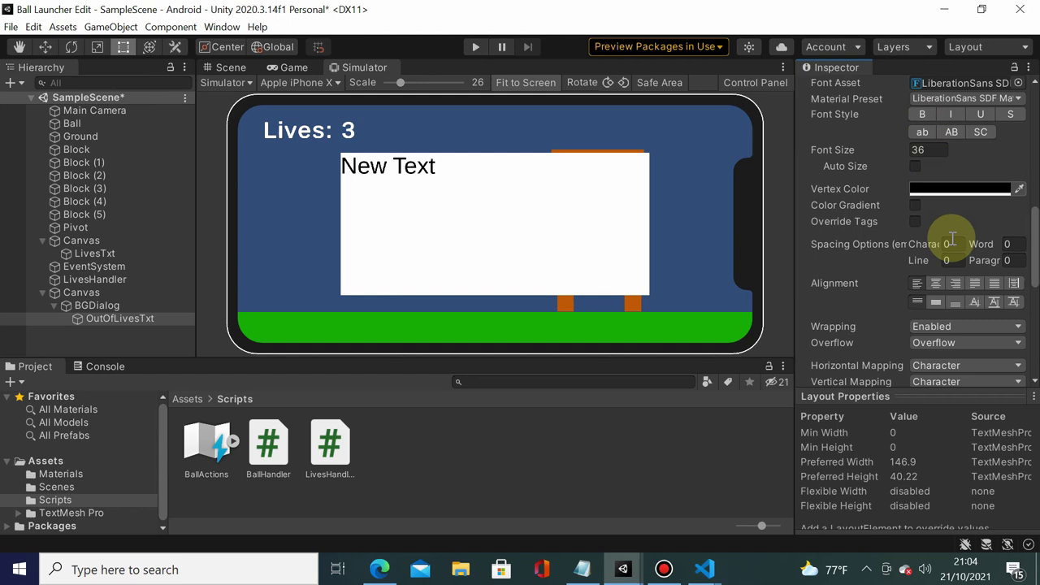
pyautogui.click(935, 284)
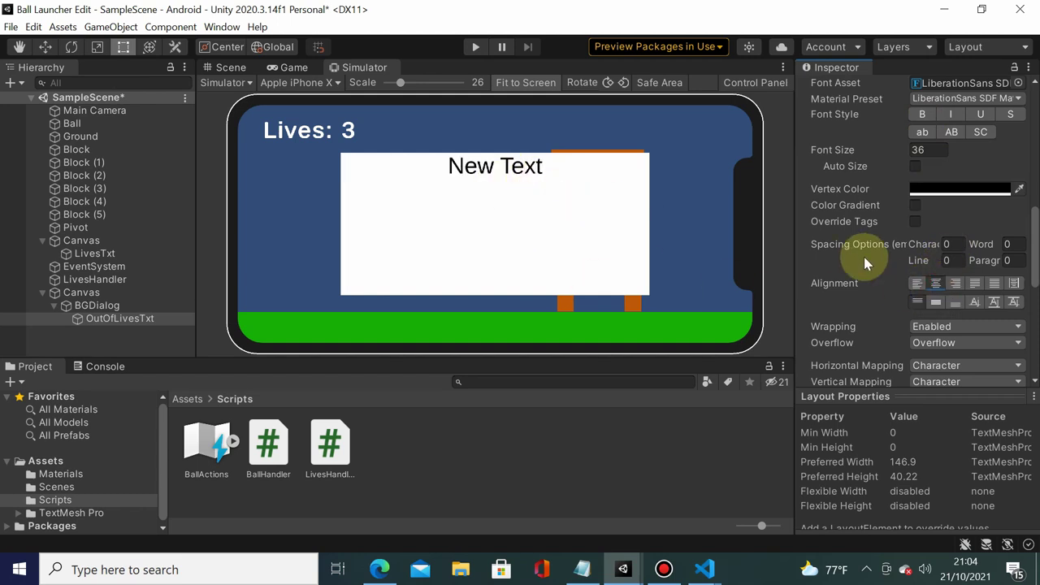
pyautogui.scroll(3, 930, 217)
pyautogui.click(919, 257)
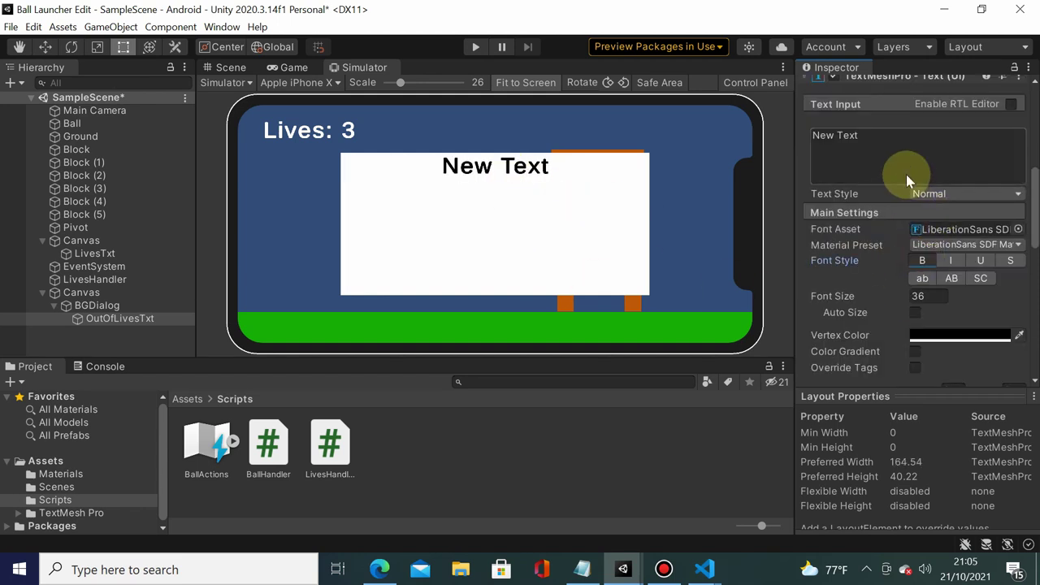
pyautogui.scroll(3, 868, 267)
# - Change the heading text to read 'Run out of Lives'
pyautogui.click(867, 283)
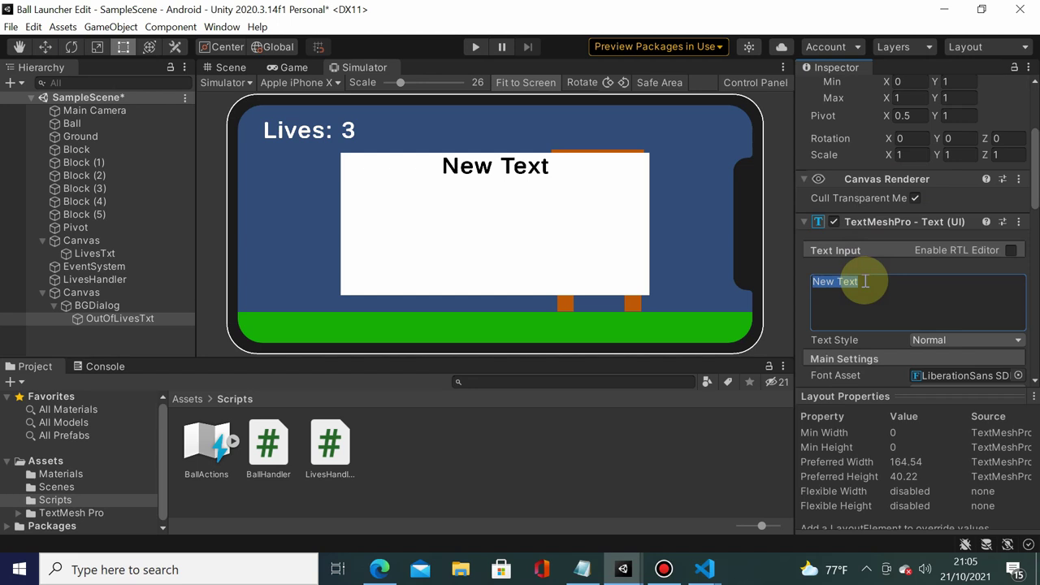
pyautogui.write('RUnt')
pyautogui.press('BackSpace')
pyautogui.press('BackSpace')
pyautogui.press('BackSpace')
pyautogui.write('u')
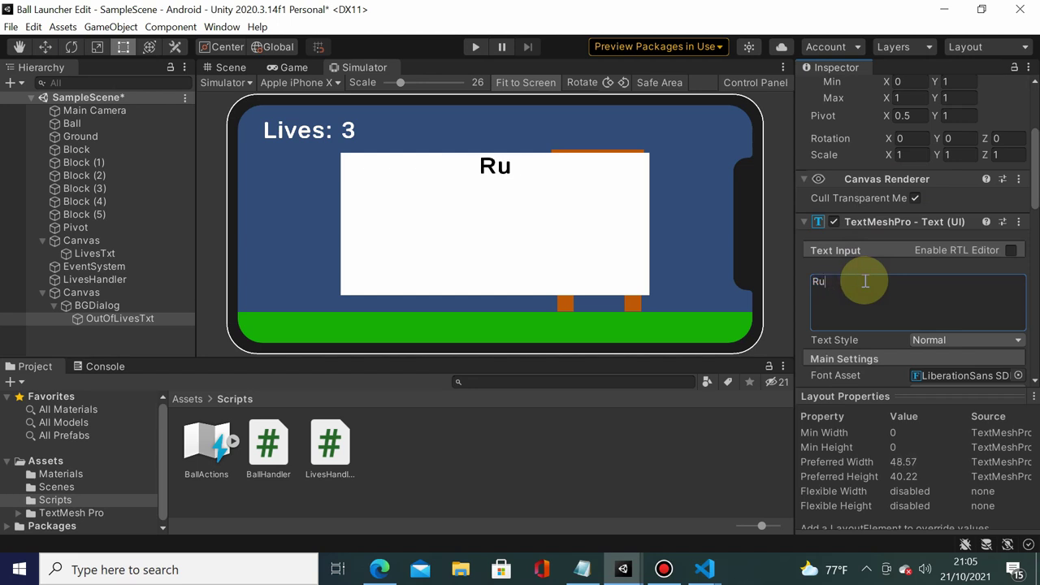
pyautogui.write('n out of li')
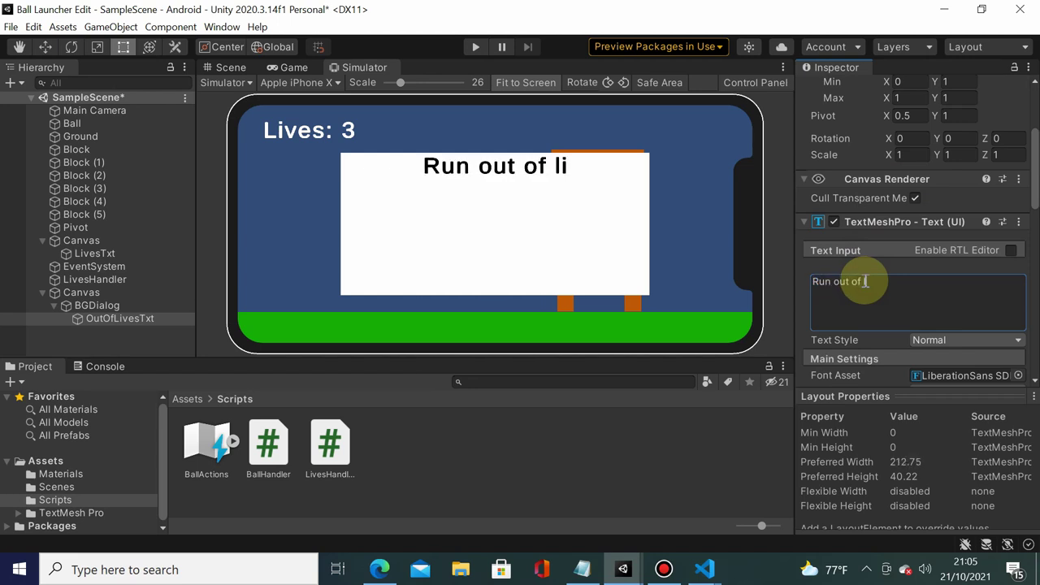
pyautogui.press('BackSpace')
pyautogui.press('BackSpace')
pyautogui.write('Lives')
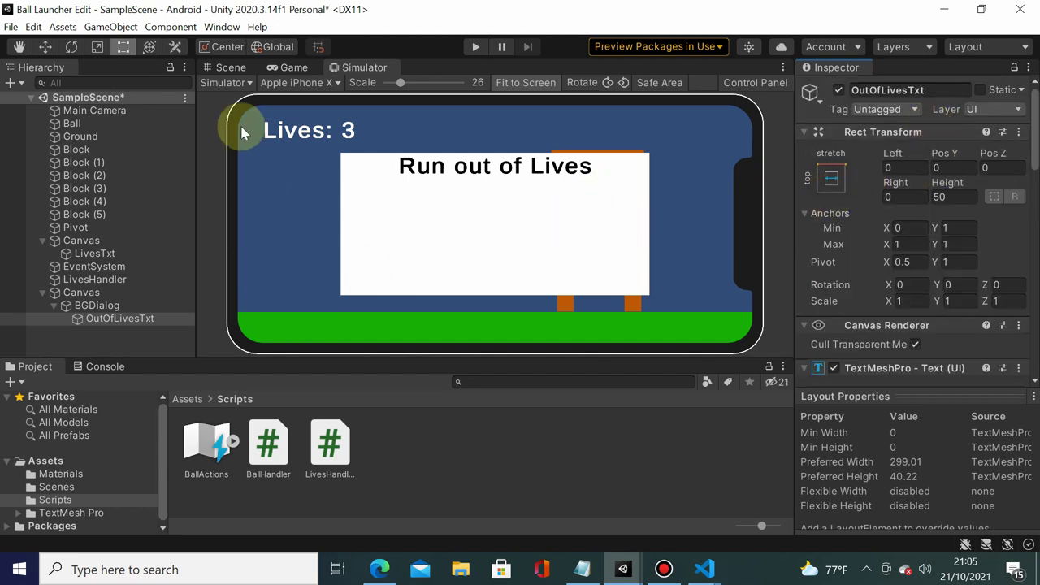
# - Set OutOfLivesTxt's anchors to Min Y 0 and Max Y 0.9, with a Top offset of 0
pyautogui.click(229, 68)
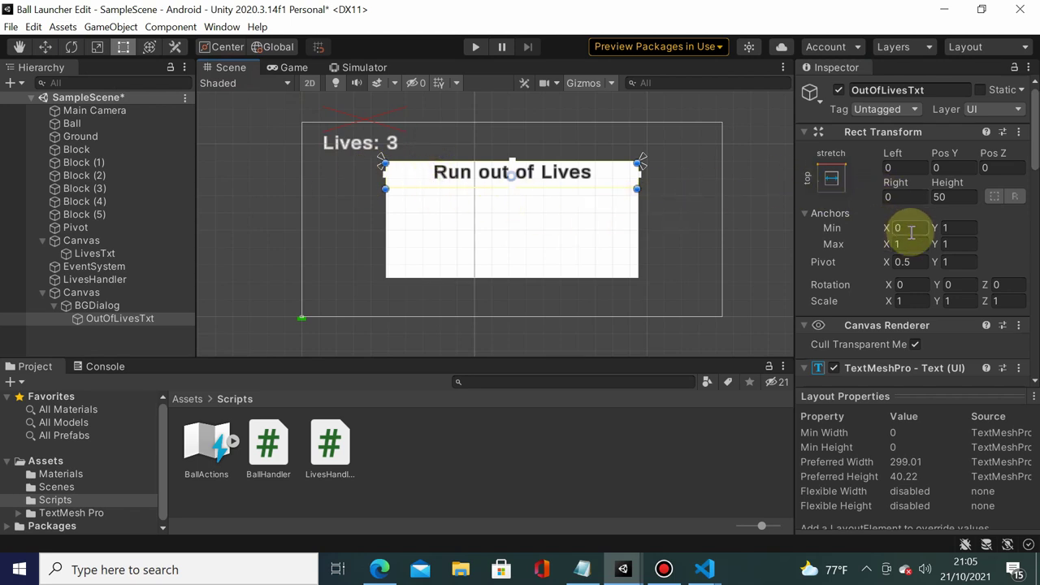
pyautogui.click(942, 229)
pyautogui.write('0.55')
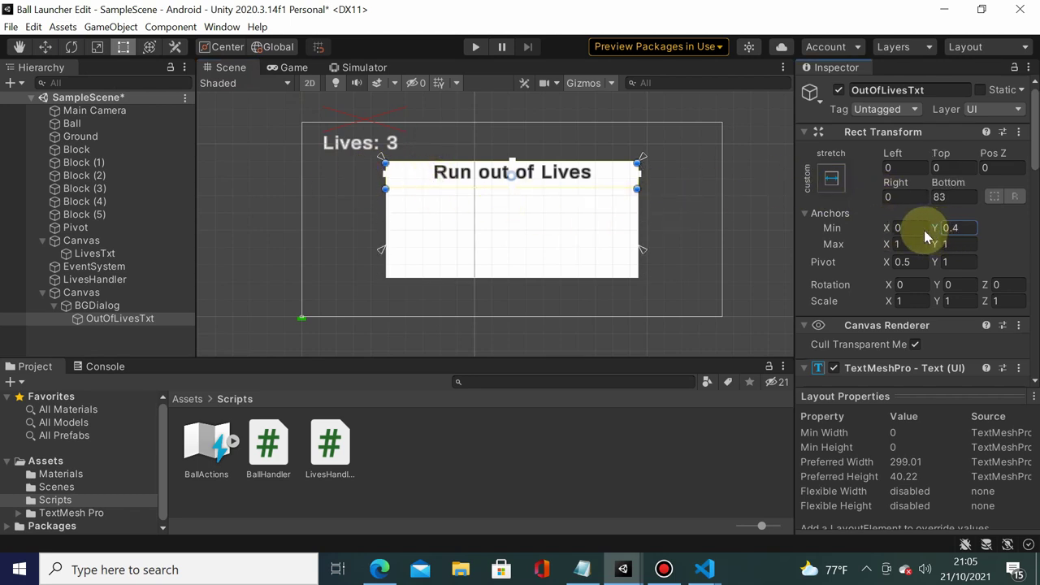
pyautogui.press('BackSpace')
pyautogui.press('BackSpace')
pyautogui.click(942, 245)
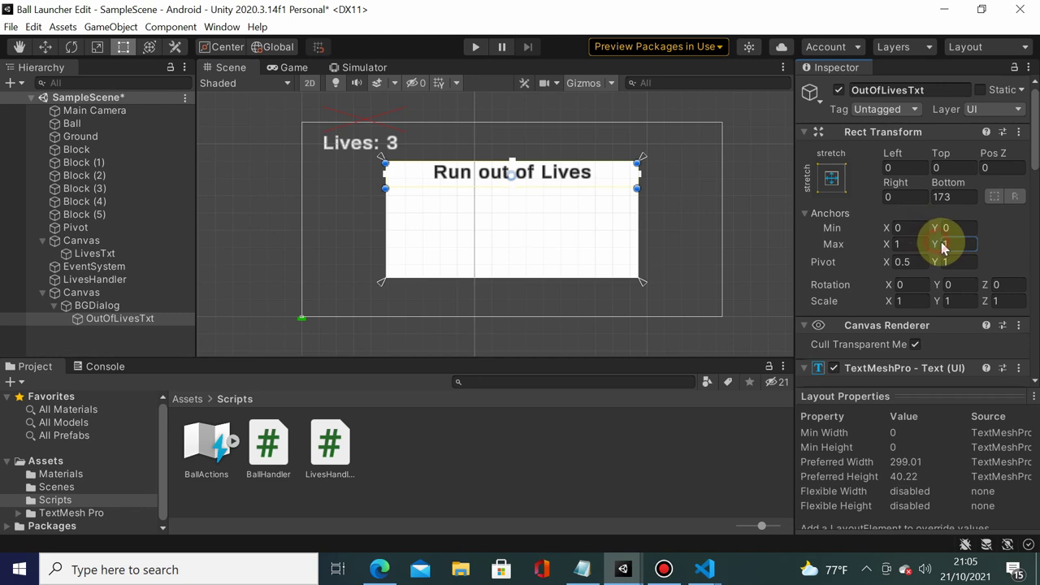
pyautogui.moveTo(942, 248)
pyautogui.mouseDown()
pyautogui.moveTo(967, 247)
pyautogui.moveTo(912, 252)
pyautogui.mouseUp()
pyautogui.write('9')
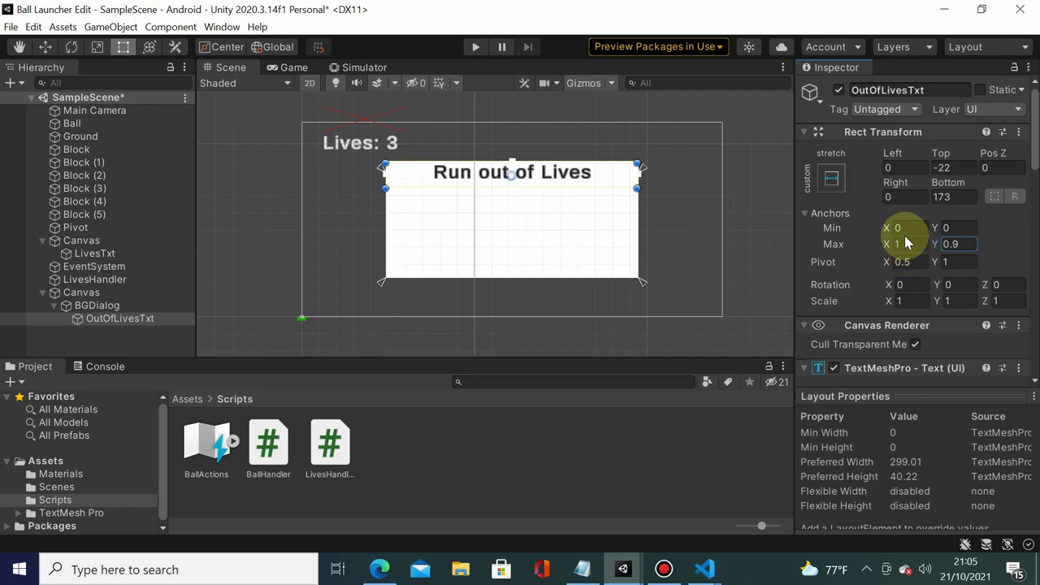
pyautogui.click(952, 167)
pyautogui.write('0')
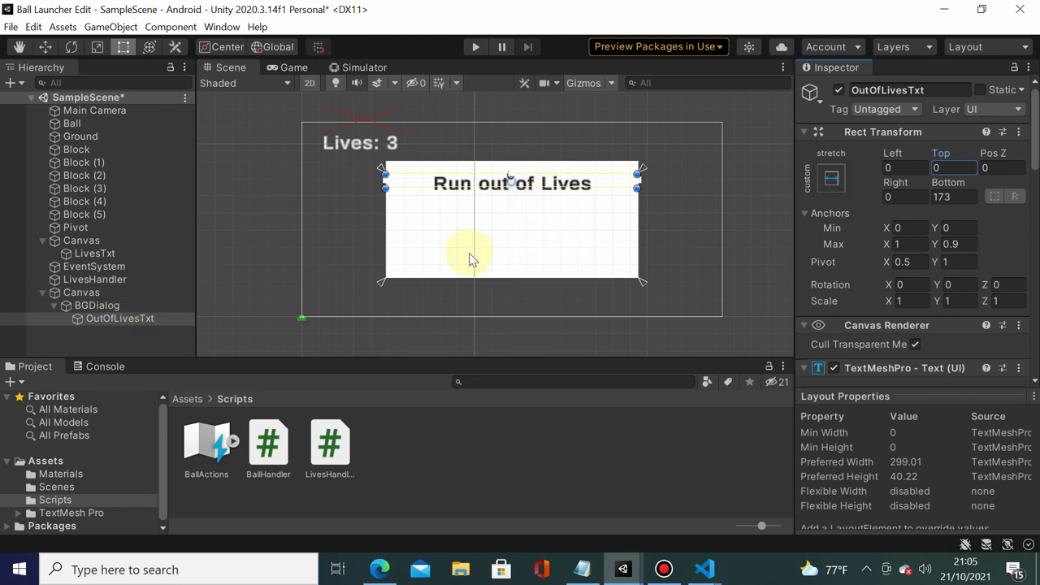
# - Create a Button - TextMeshPro under BGDialog and rename it BtnPlayAgain
pyautogui.click(96, 307)
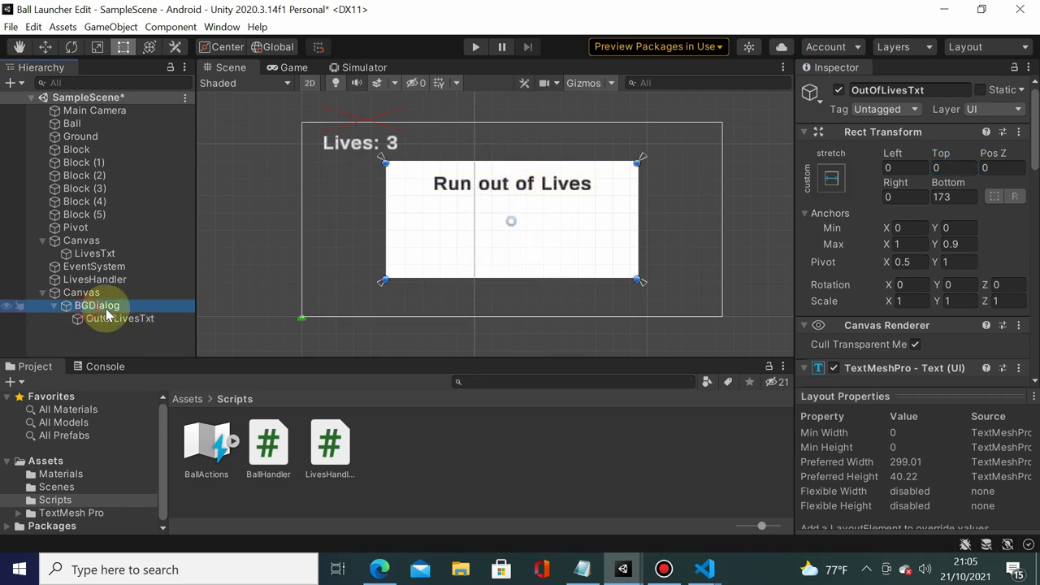
pyautogui.rightClick(96, 306)
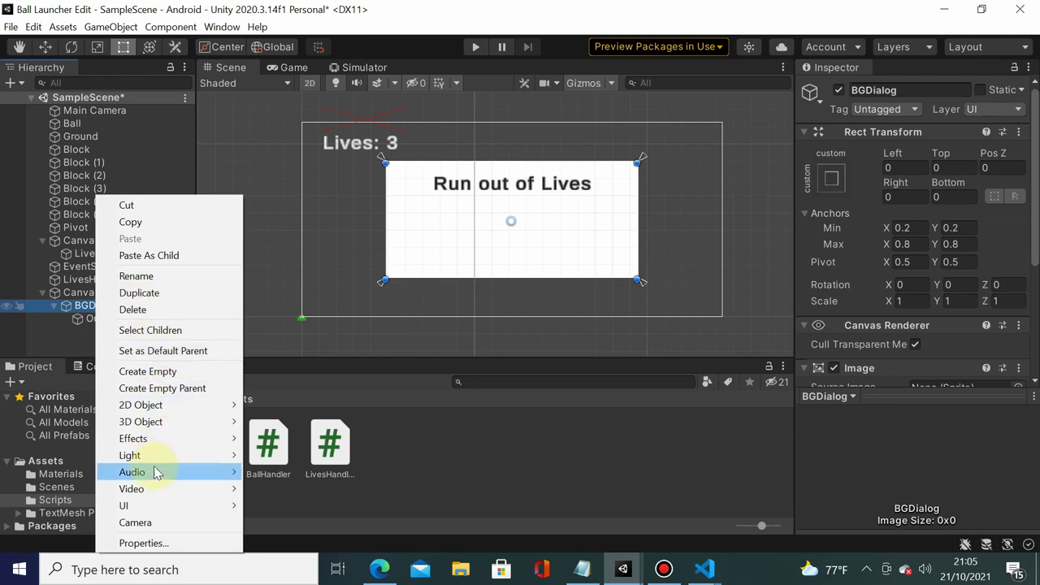
pyautogui.moveTo(166, 507)
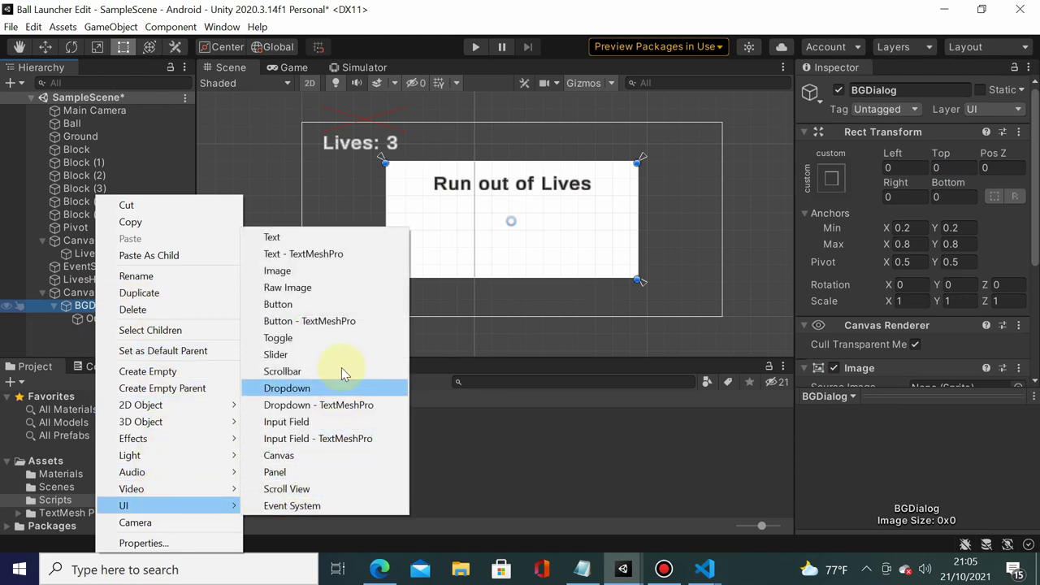
pyautogui.click(360, 321)
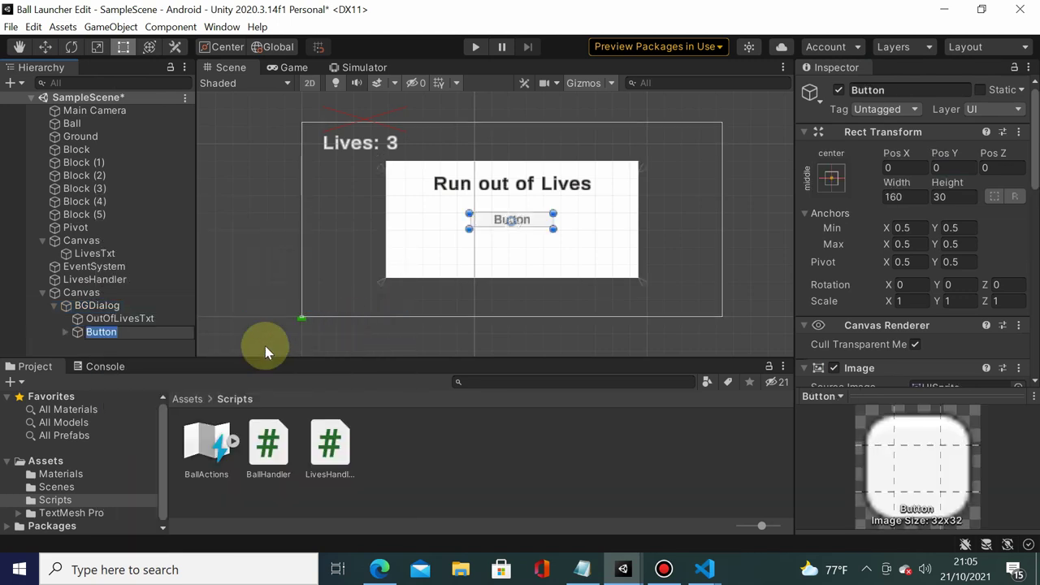
pyautogui.click(99, 332)
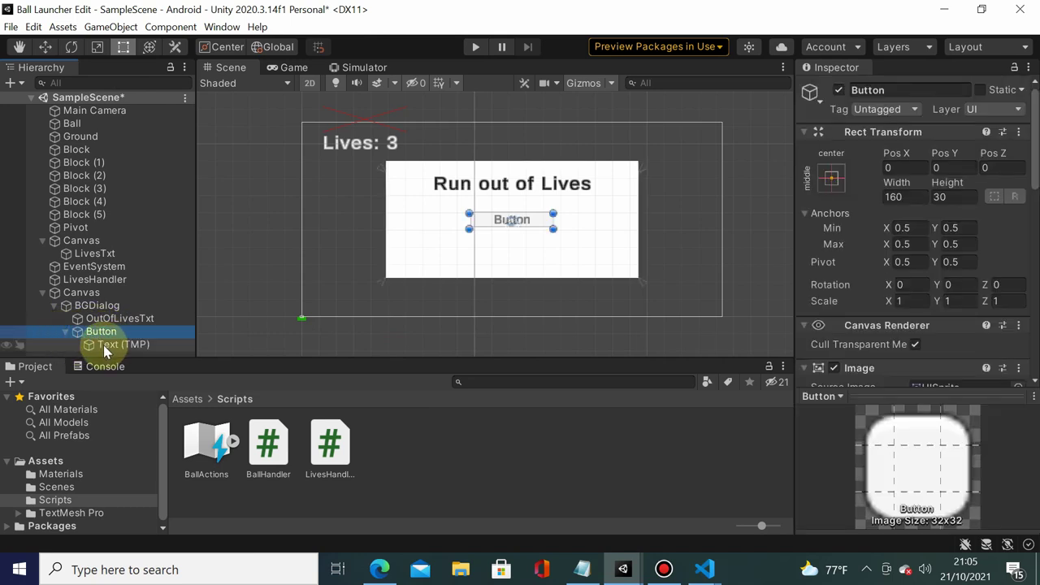
pyautogui.click(884, 91)
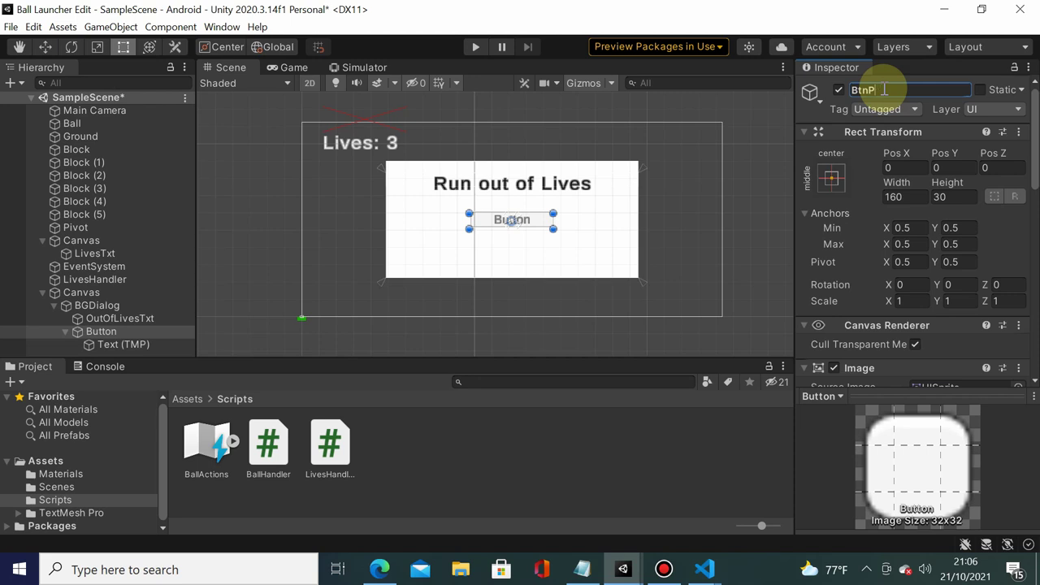
pyautogui.write('layAgain')
pyautogui.press('Return')
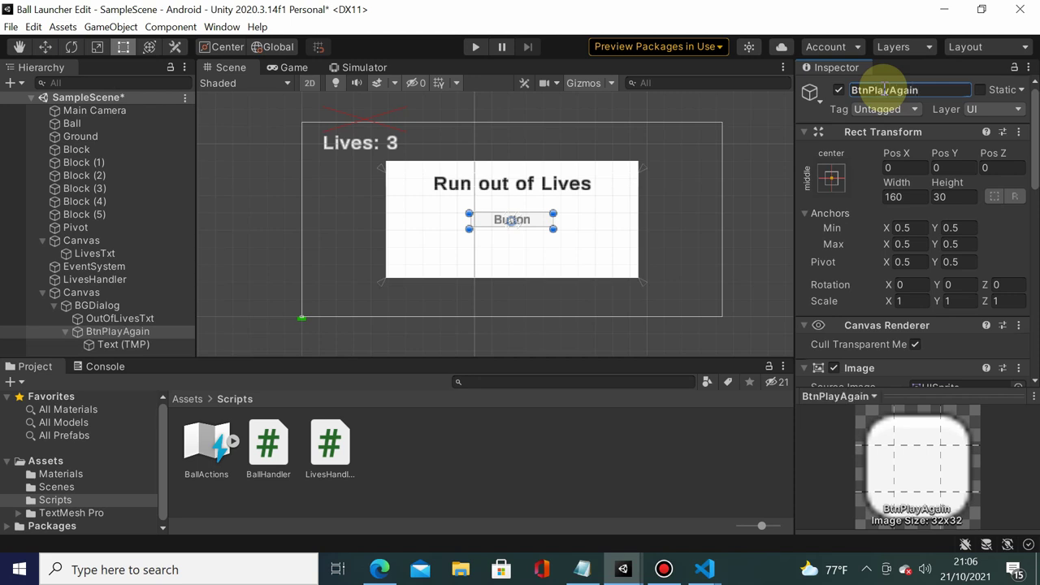
# - Change the button label's text from 'Button' to 'Play Again'
pyautogui.click(142, 345)
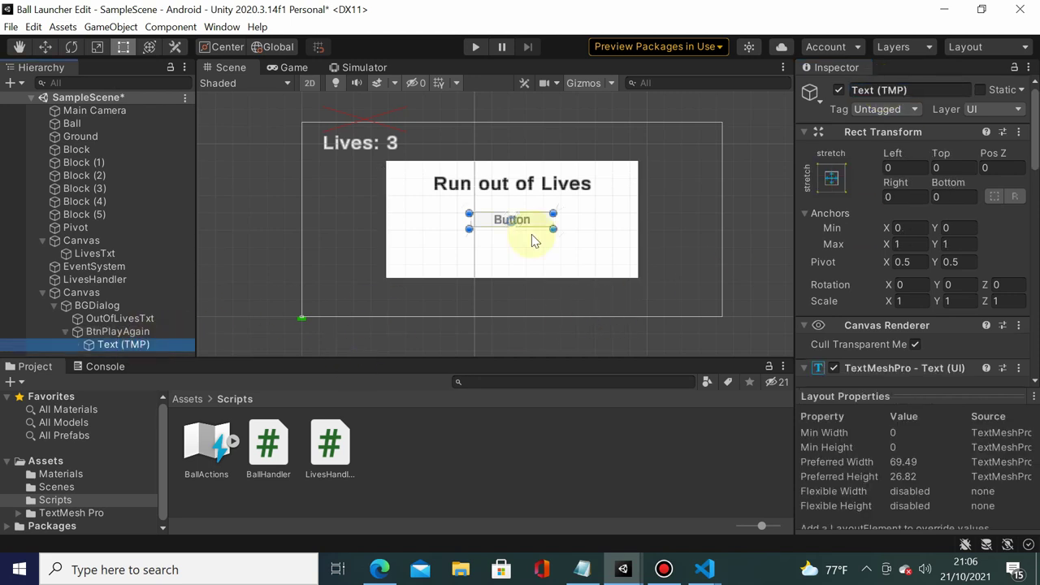
pyautogui.click(898, 89)
pyautogui.scroll(-5, 923, 328)
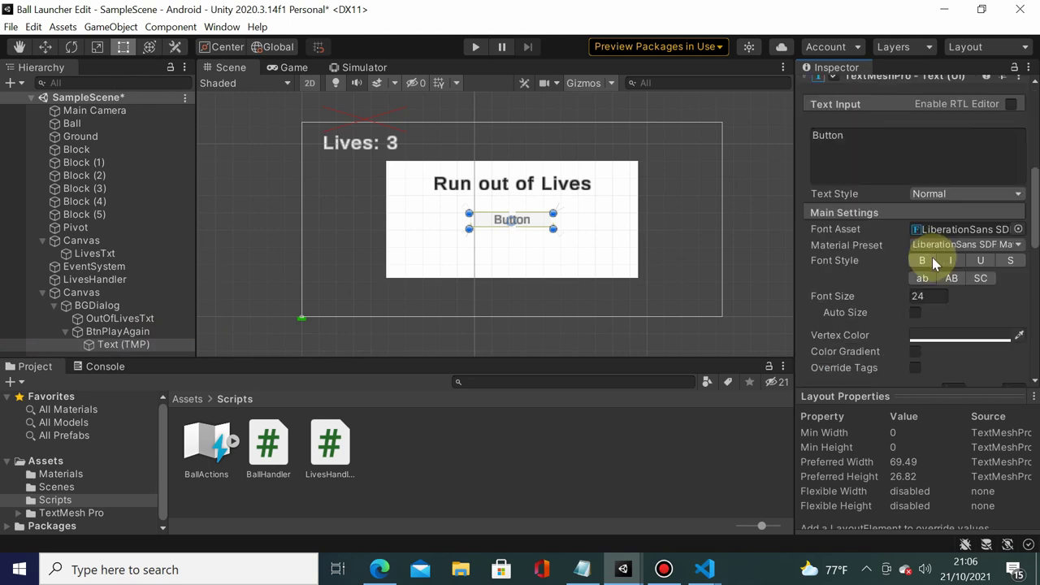
pyautogui.click(883, 158)
pyautogui.write('Play A')
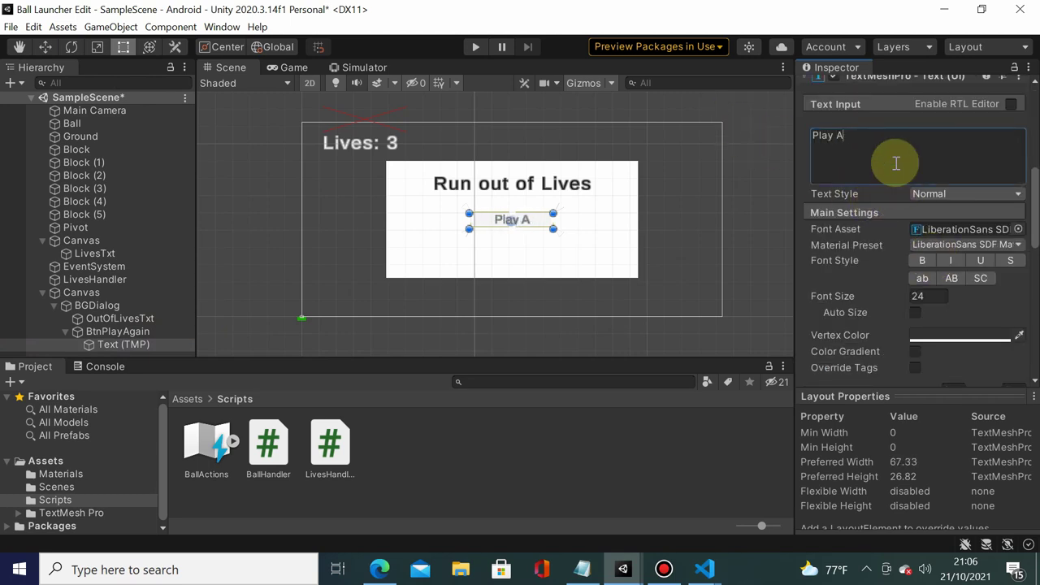
pyautogui.write('gain')
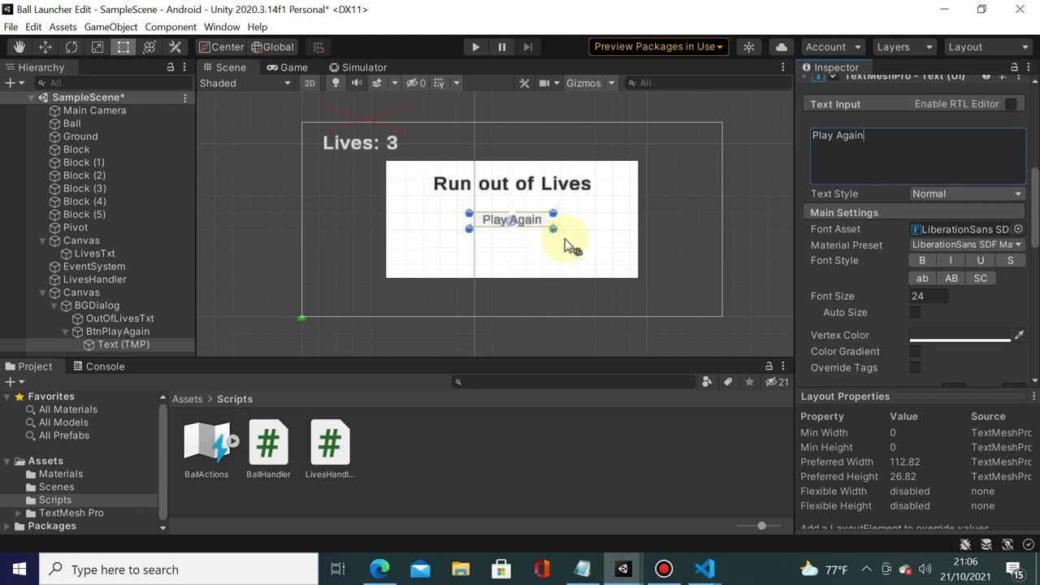
# - Anchor the Play Again label at bottom centre, also setting its position
pyautogui.scroll(1, 573, 240)
pyautogui.scroll(2, 570, 242)
pyautogui.scroll(2, 573, 245)
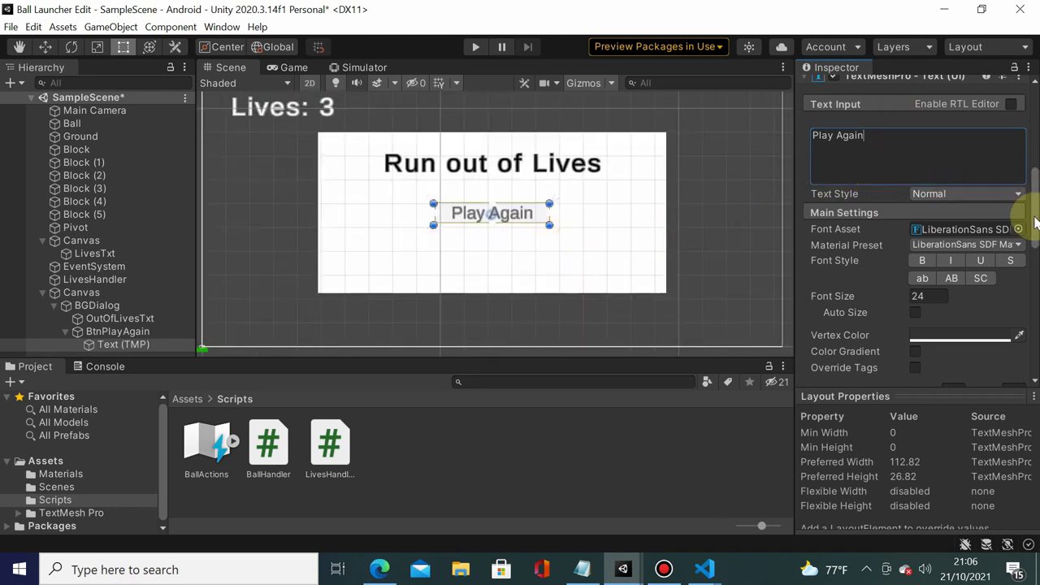
pyautogui.moveTo(1036, 221); pyautogui.dragTo(1024, 106)
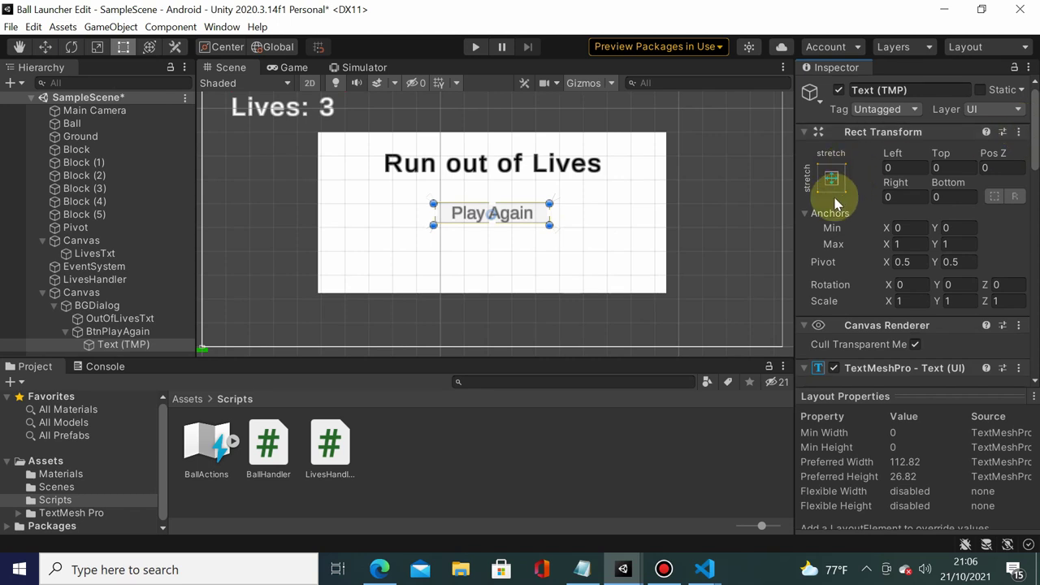
pyautogui.click(830, 175)
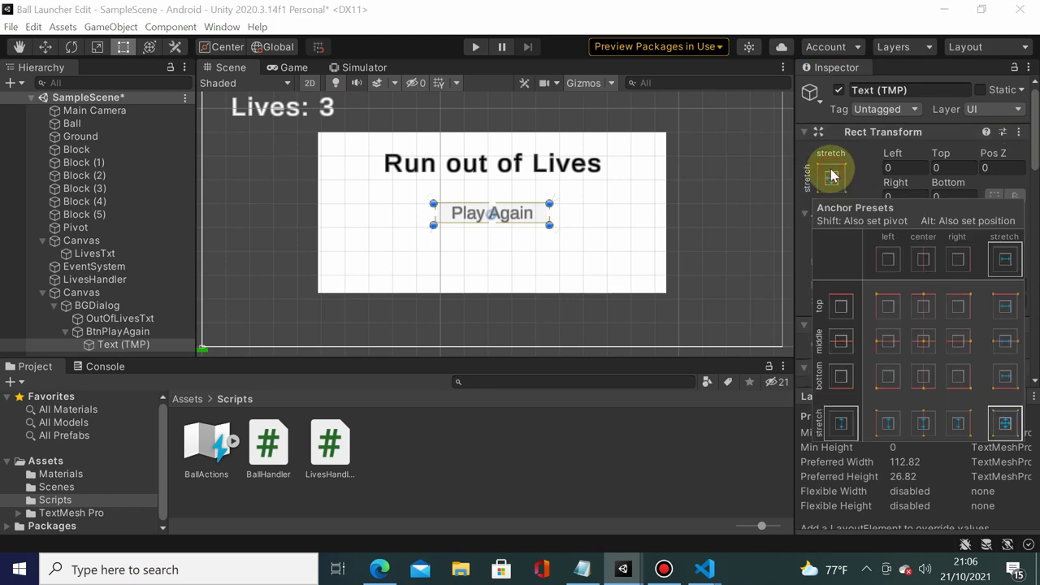
pyautogui.press('alt')
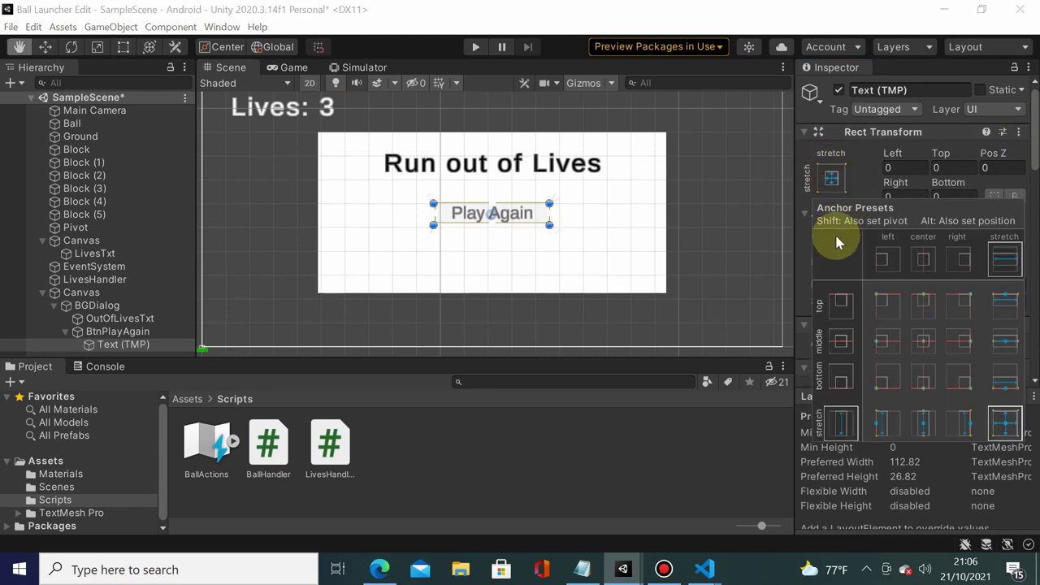
pyautogui.keyDown('alt'); pyautogui.click(926, 384); pyautogui.keyUp('alt')
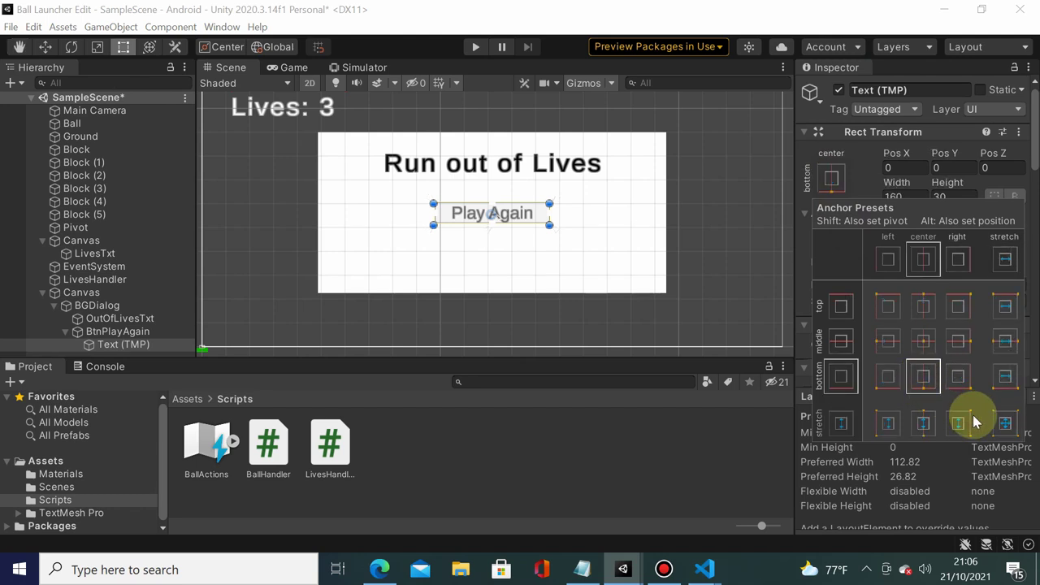
pyautogui.click(109, 329)
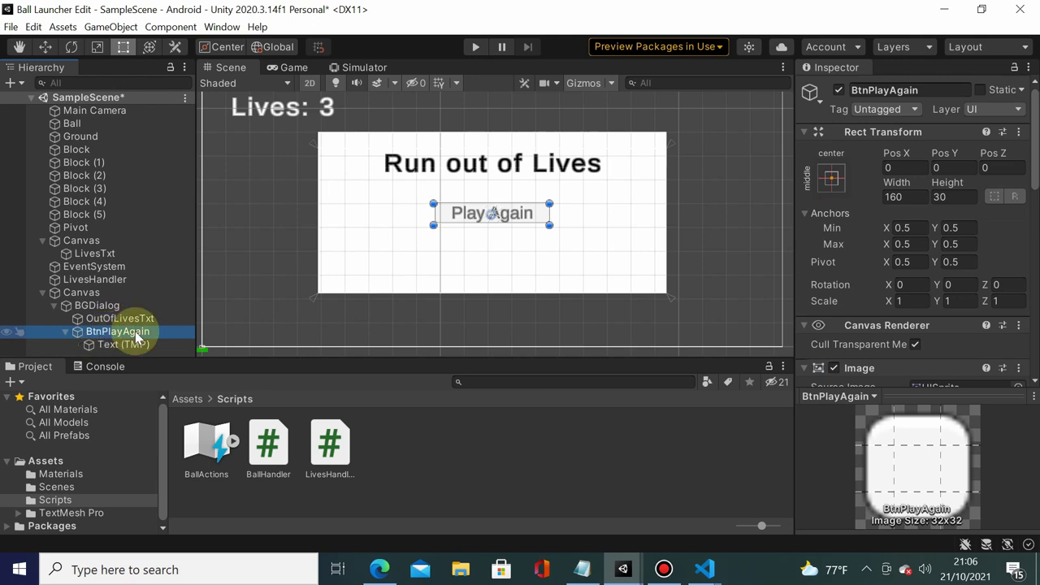
# - Stretch BtnPlayAgain's anchors across the full width, X 0 to 1, with minimum Y at 0.1
pyautogui.click(833, 178)
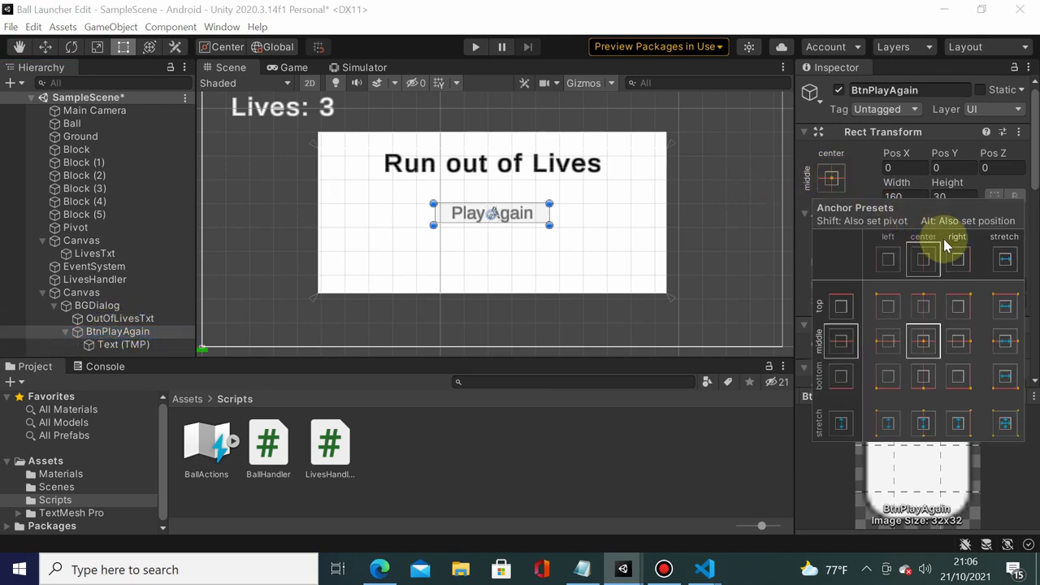
pyautogui.keyDown('alt'); pyautogui.click(926, 382); pyautogui.keyUp('alt')
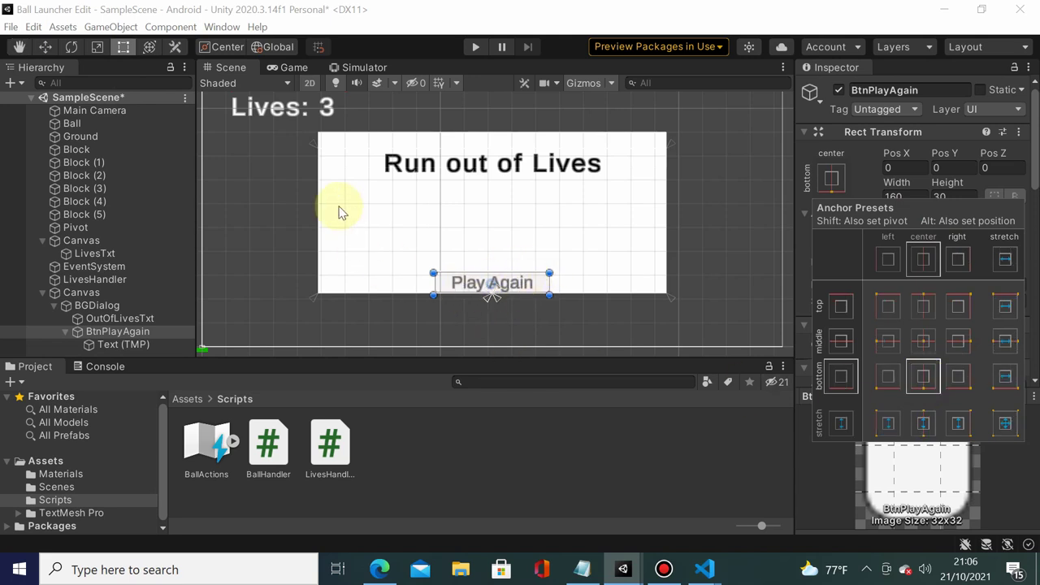
pyautogui.click(832, 176)
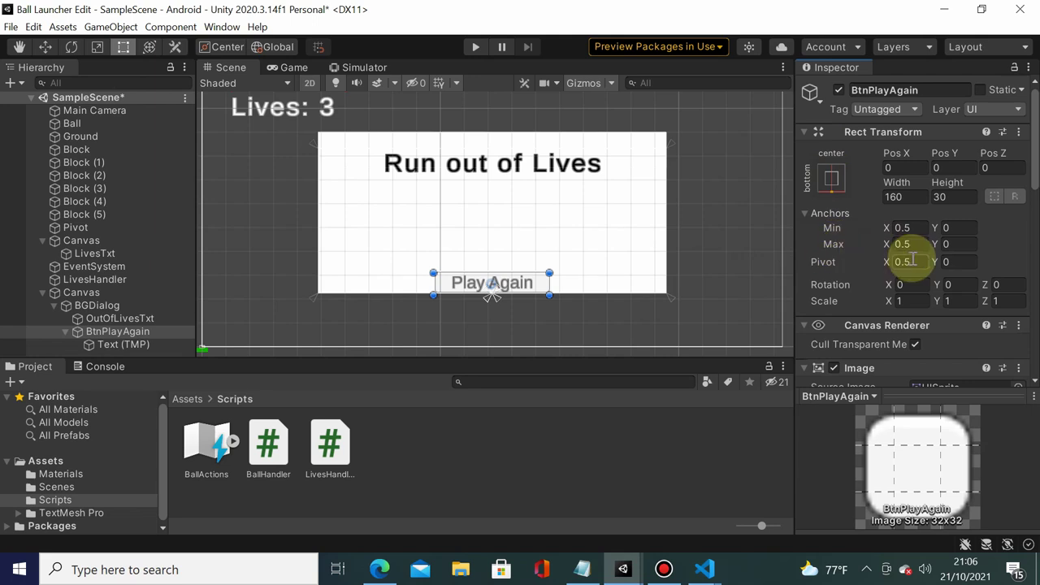
pyautogui.click(904, 228)
pyautogui.write('0')
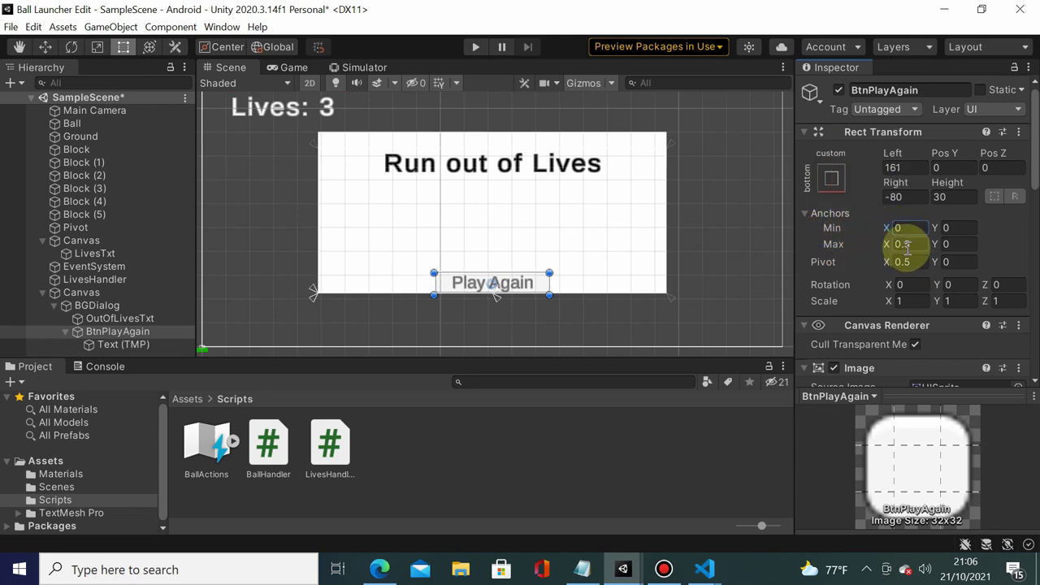
pyautogui.click(902, 244)
pyautogui.write('1')
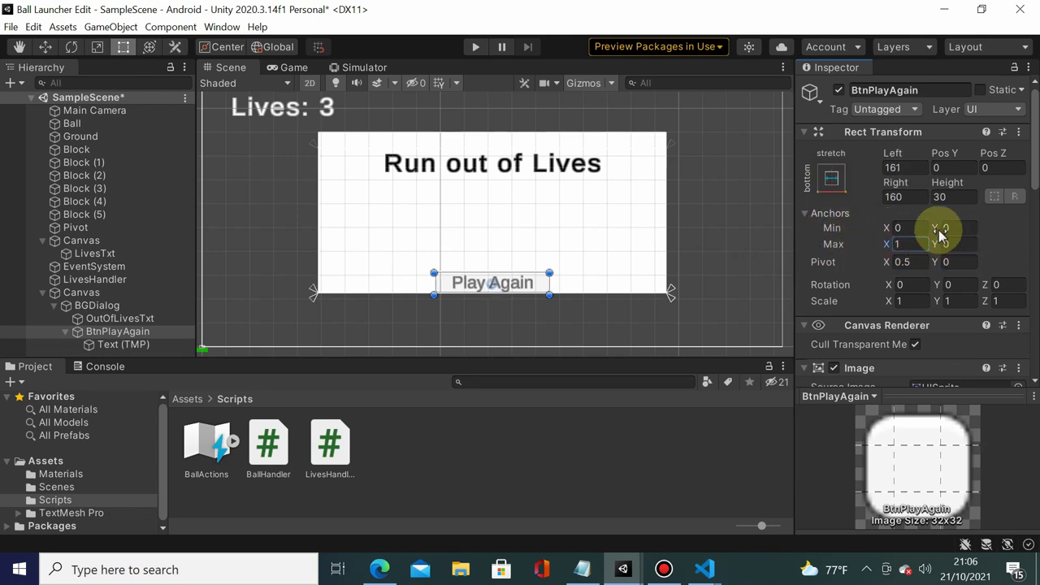
pyautogui.moveTo(930, 227)
pyautogui.mouseDown()
pyautogui.moveTo(945, 230)
pyautogui.moveTo(878, 232)
pyautogui.moveTo(957, 244)
pyautogui.mouseUp()
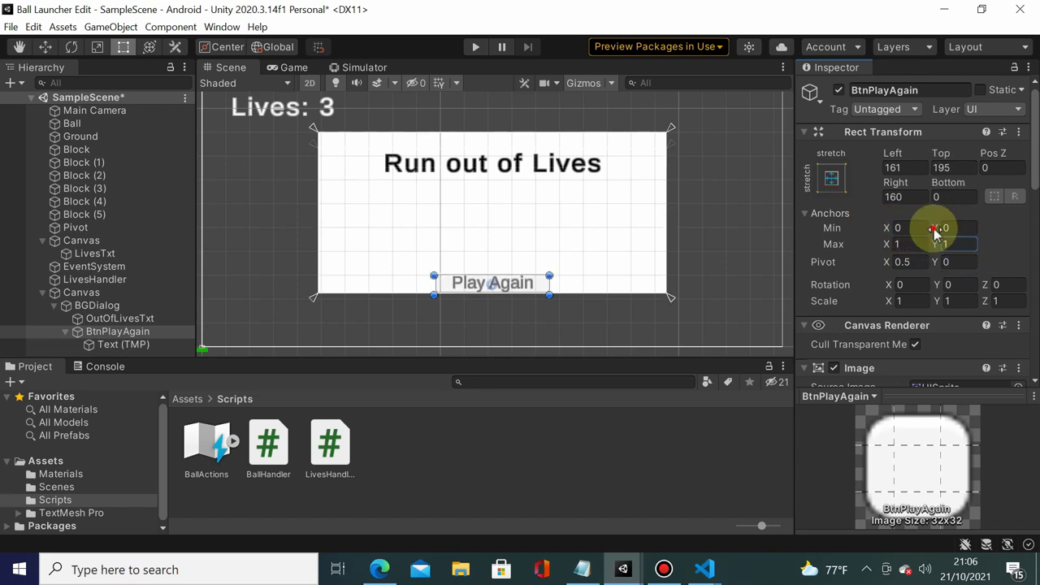
pyautogui.click(946, 228)
pyautogui.write('.9')
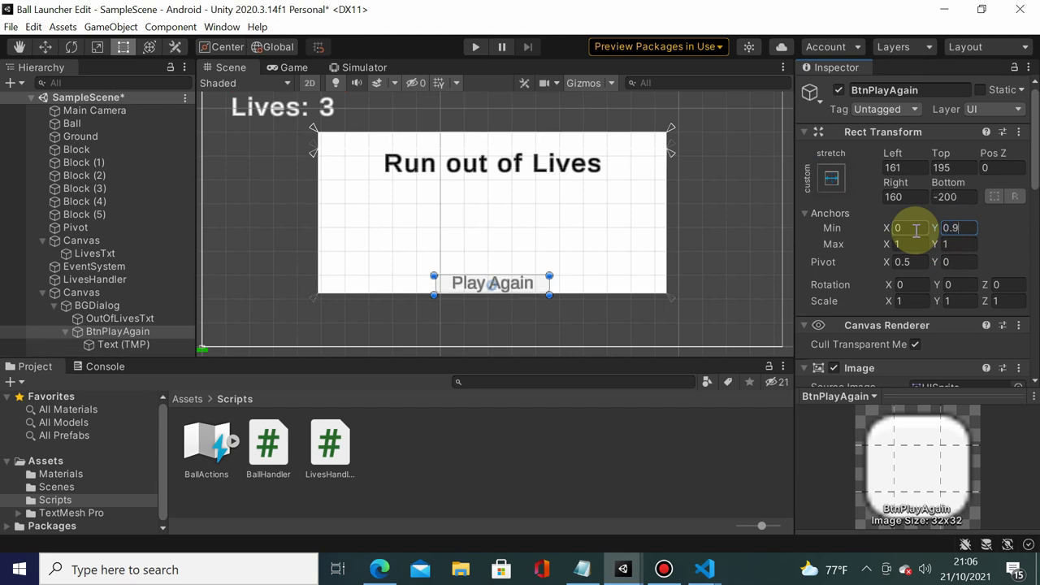
pyautogui.press('BackSpace')
pyautogui.write('1')
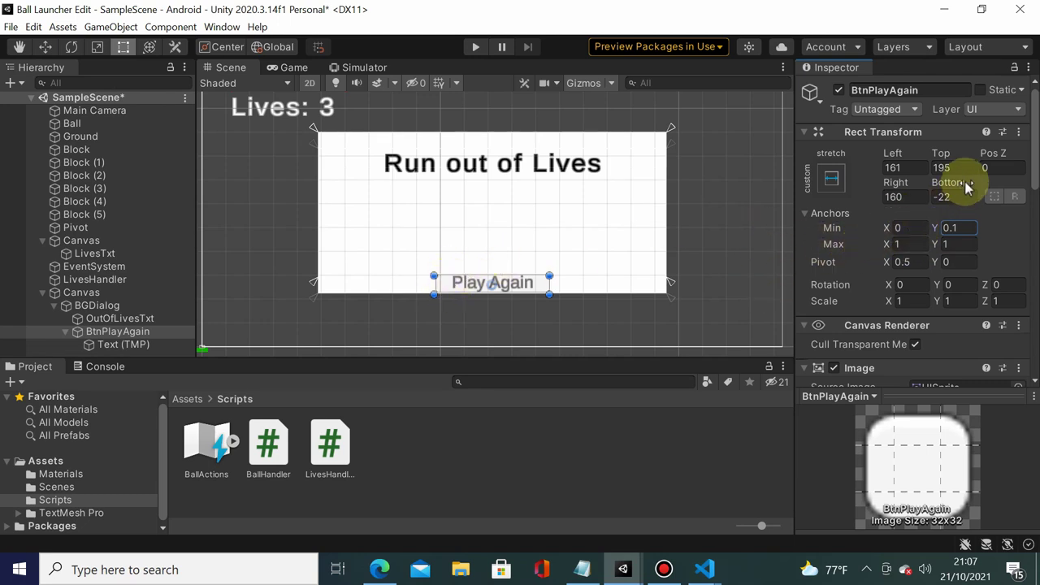
# - Zero the button's Top and Bottom offsets and set its maximum Y anchor to 0.27
pyautogui.click(943, 168)
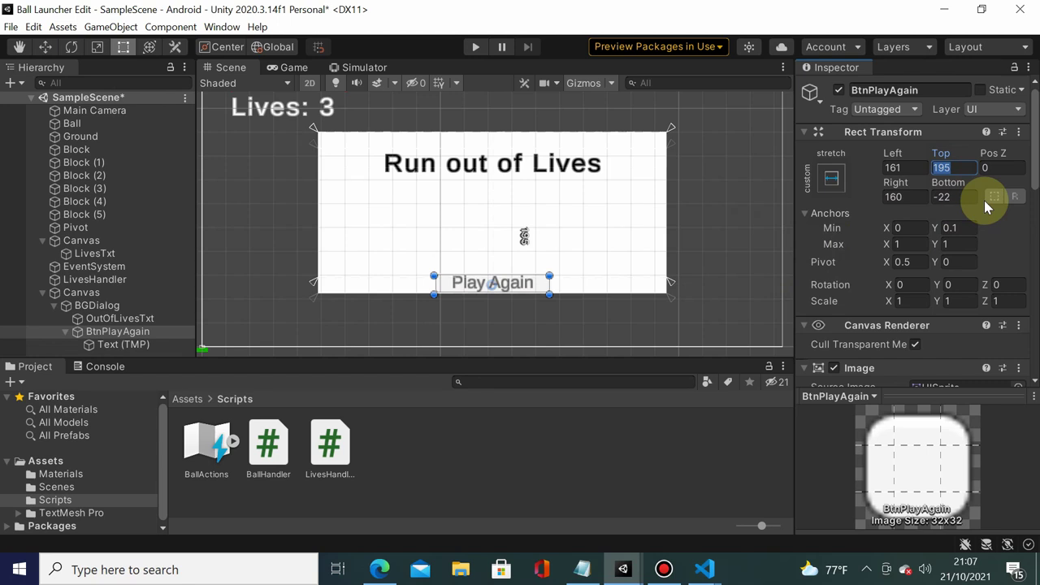
pyautogui.write('0')
pyautogui.click(943, 197)
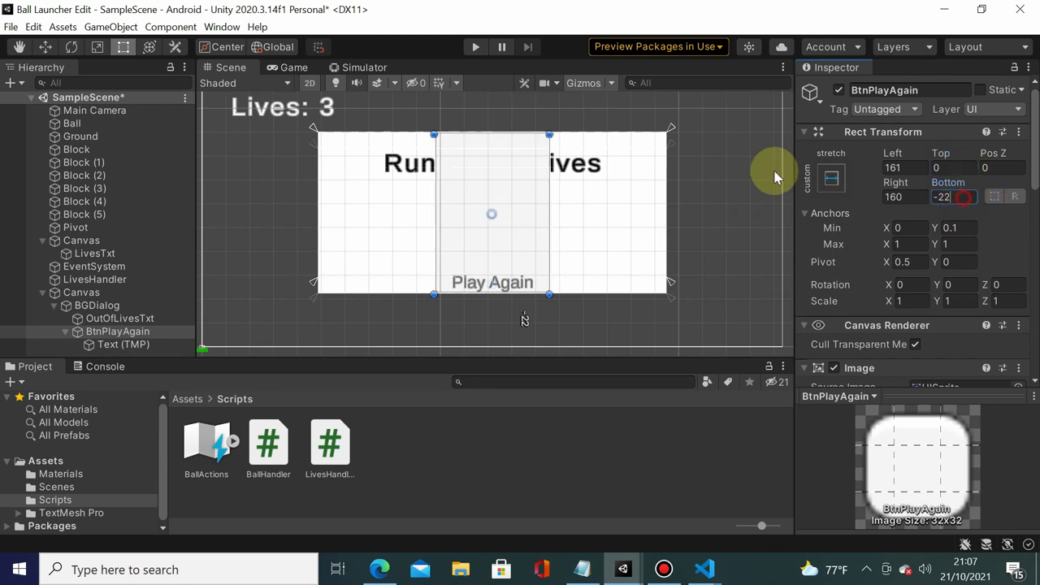
pyautogui.write('0')
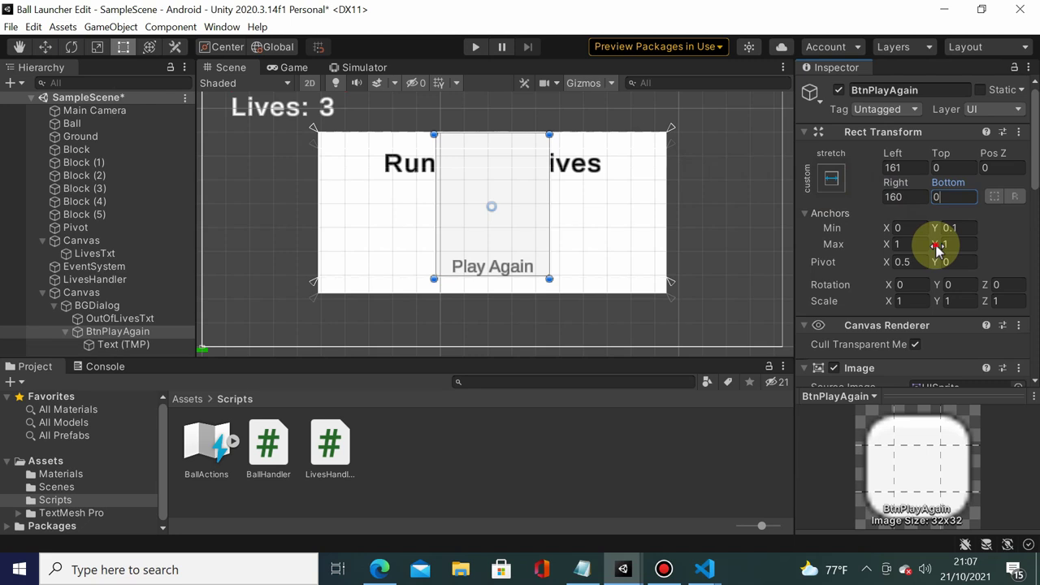
pyautogui.moveTo(936, 244); pyautogui.dragTo(929, 243)
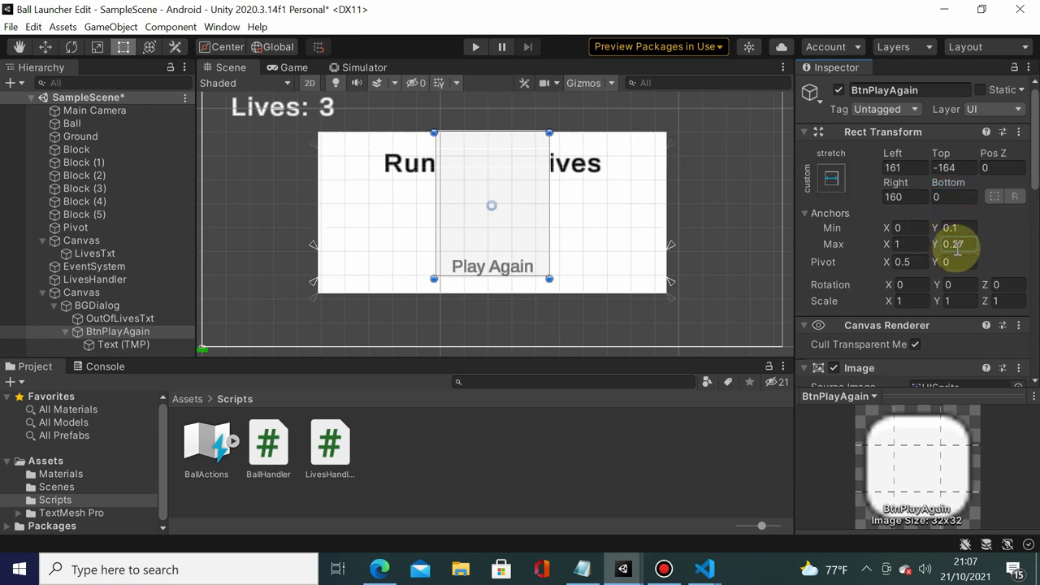
pyautogui.click(943, 167)
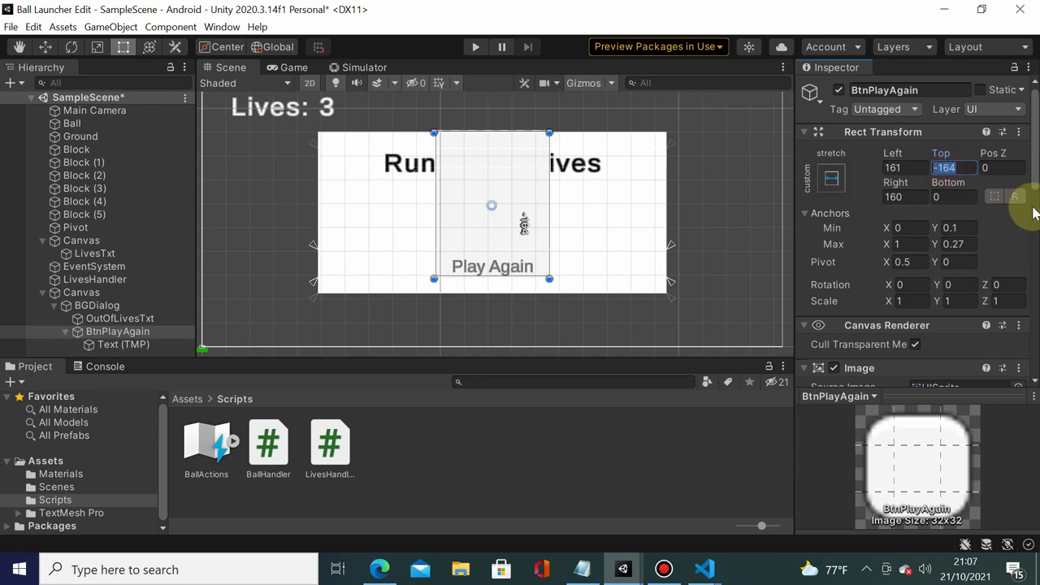
pyautogui.write('0')
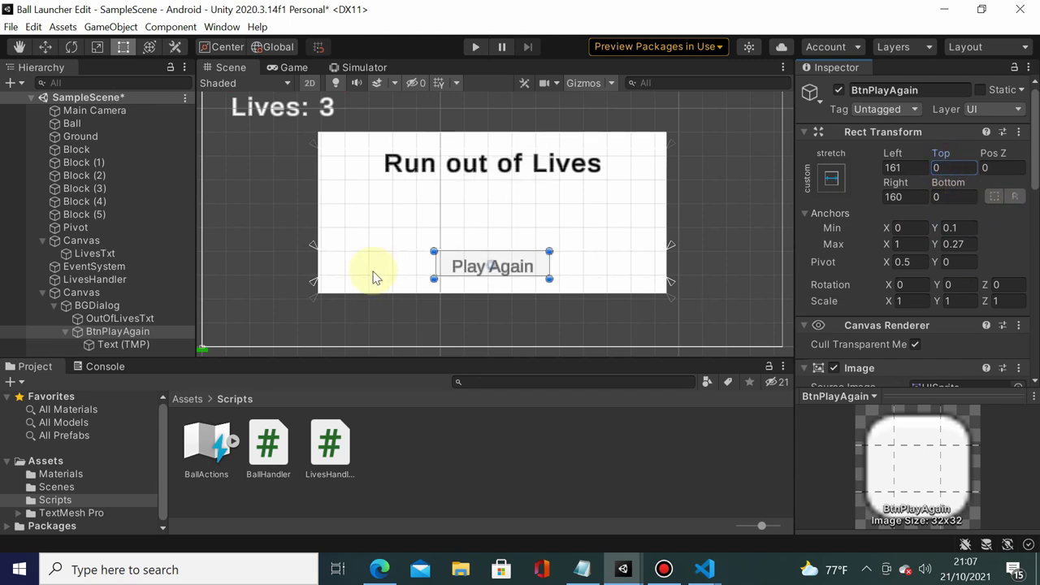
pyautogui.click(704, 225)
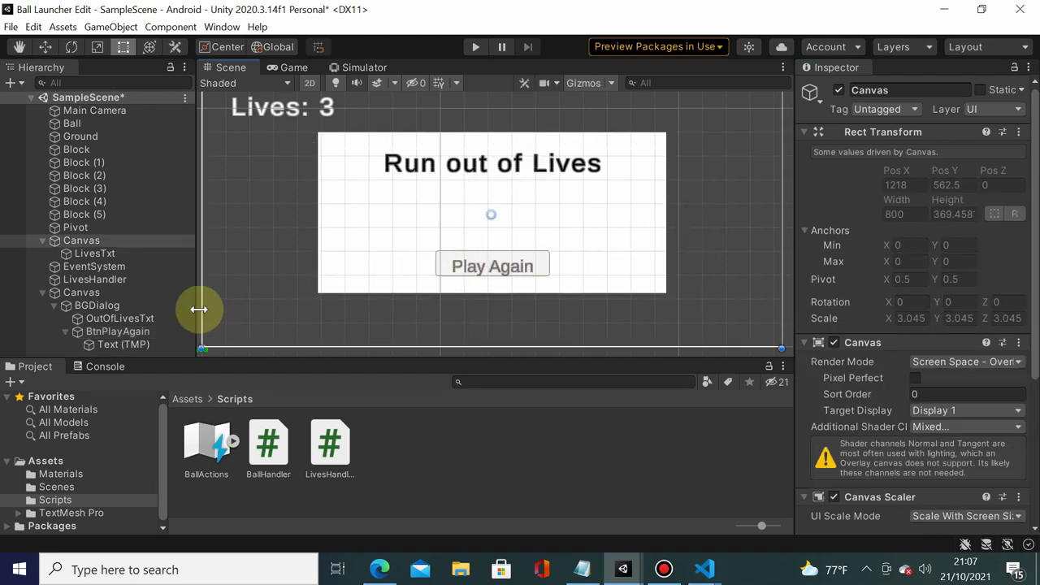
# - Anchor the Play Again Text (TMP) label to the middle-centre of its button
pyautogui.click(154, 345)
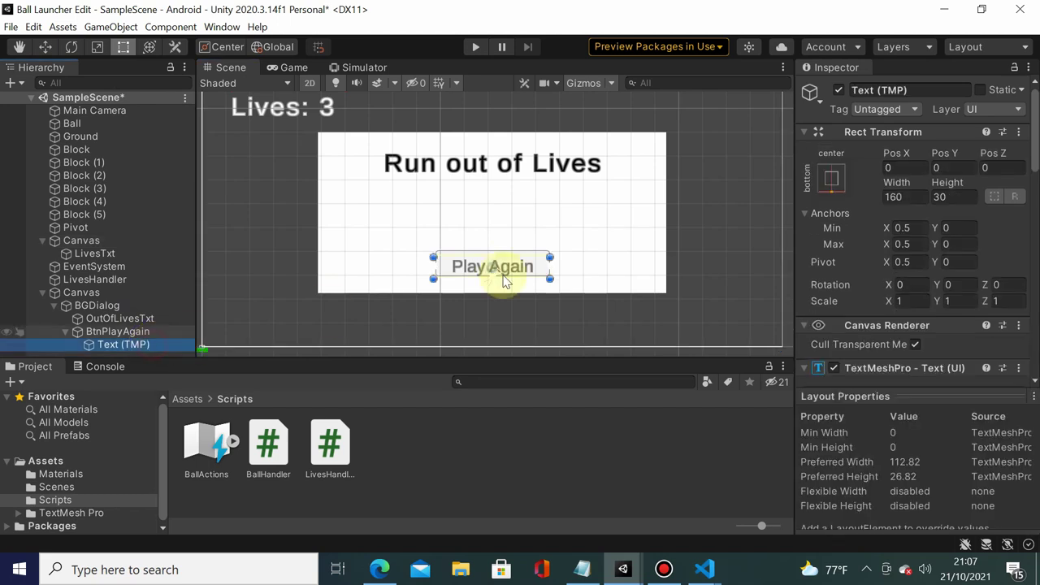
pyautogui.click(819, 182)
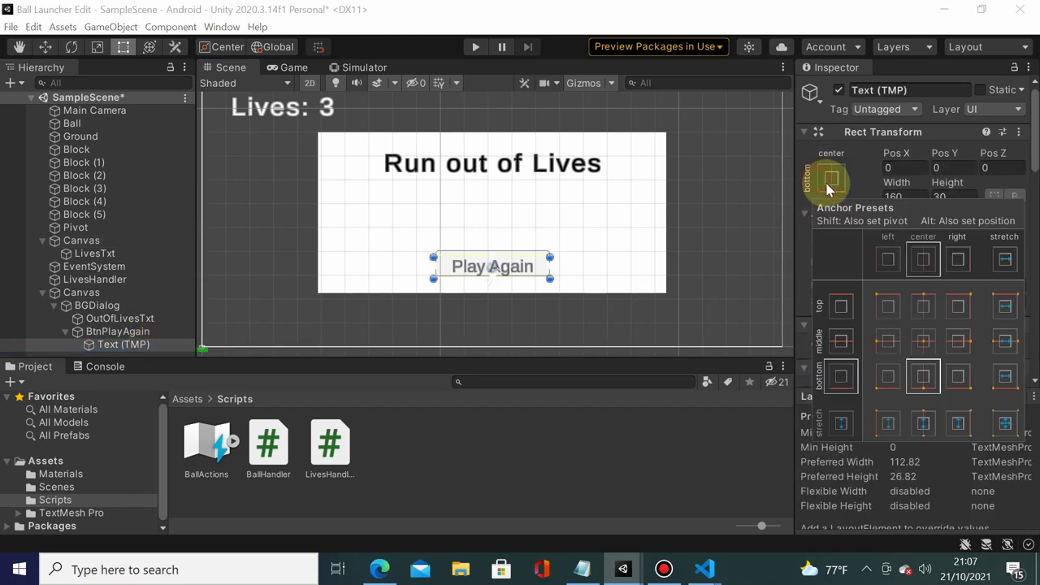
pyautogui.click(923, 341)
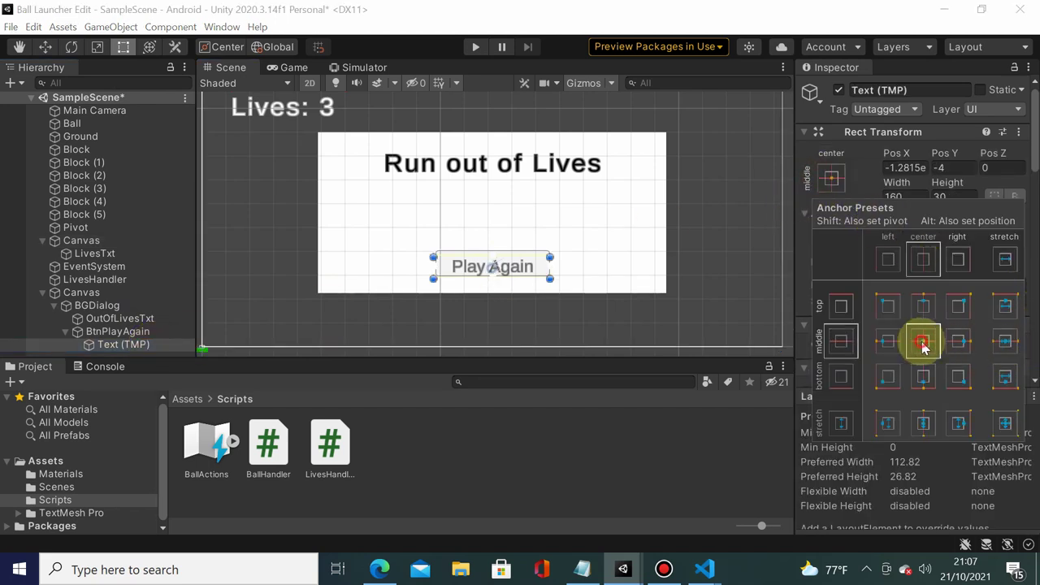
pyautogui.click(750, 279)
# - Check the button layout, then preview the Run out of Lives dialog in the iPhone X Simulator
pyautogui.click(130, 331)
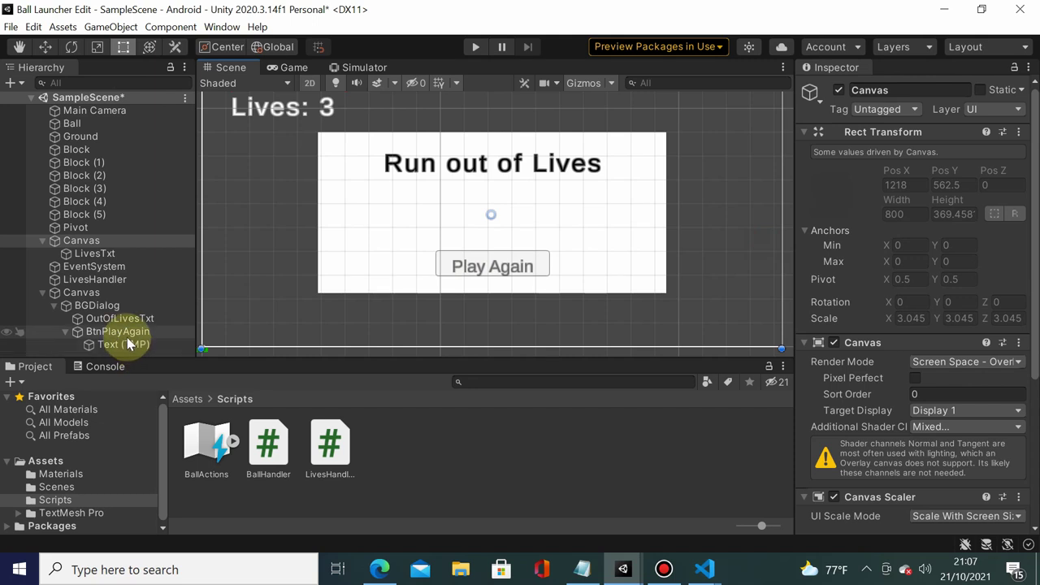
pyautogui.click(754, 243)
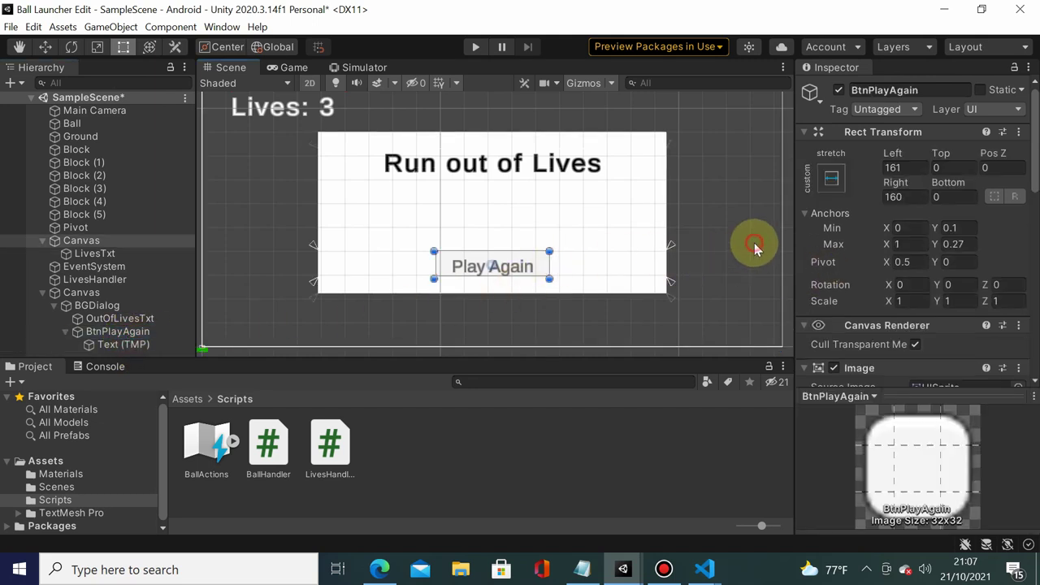
pyautogui.click(335, 70)
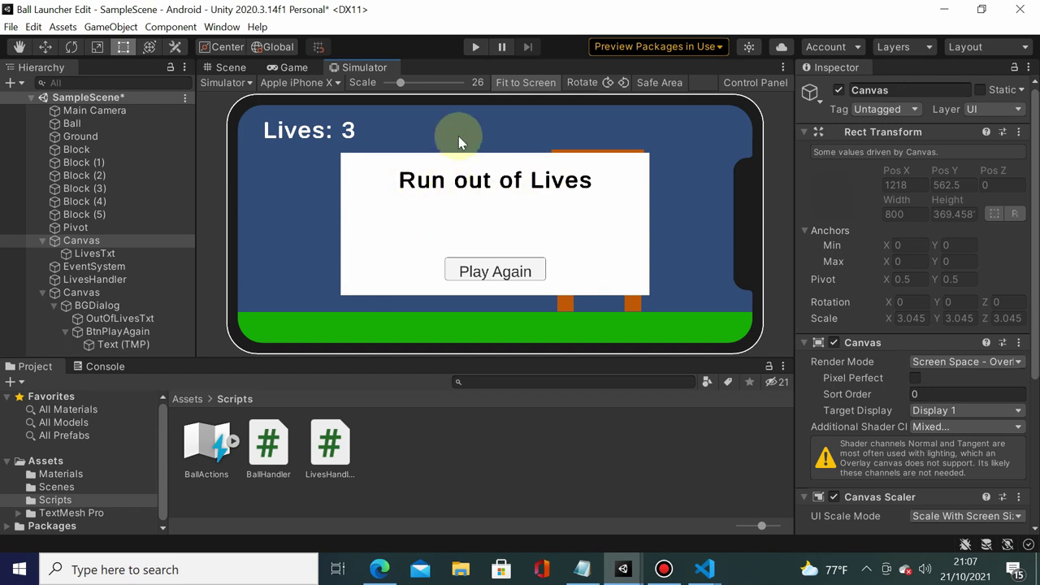
# - Deactivate the second Canvas holding BGDialog, then select the LivesHandler script
pyautogui.click(86, 294)
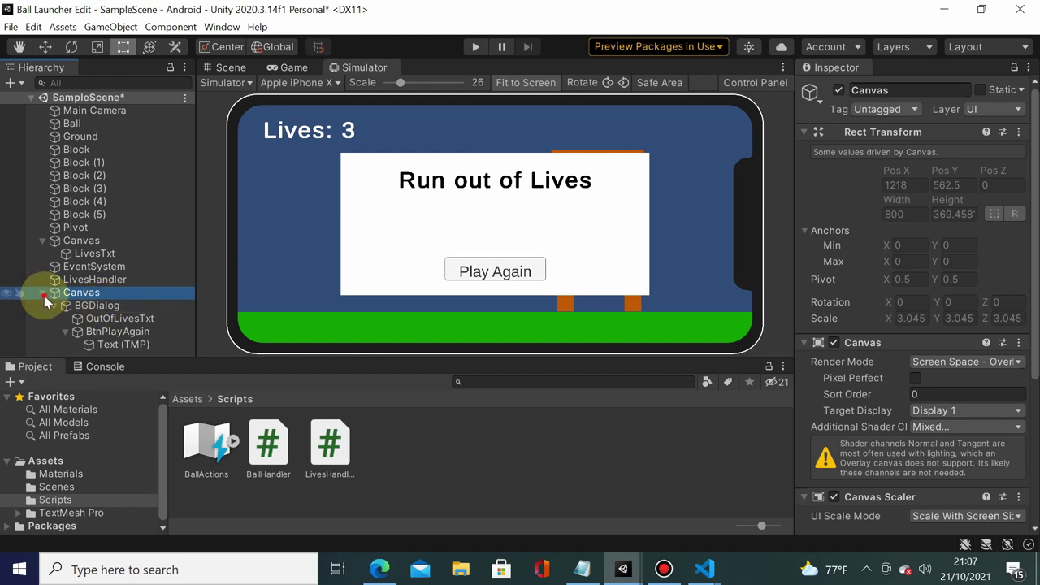
pyautogui.click(44, 293)
pyautogui.click(44, 295)
pyautogui.click(58, 307)
pyautogui.click(53, 307)
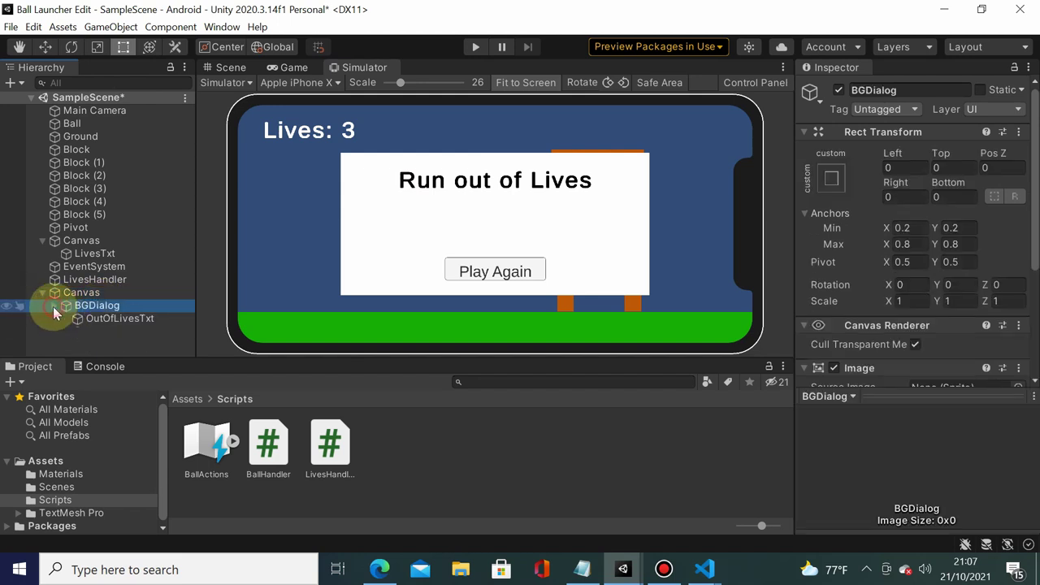
pyautogui.click(54, 306)
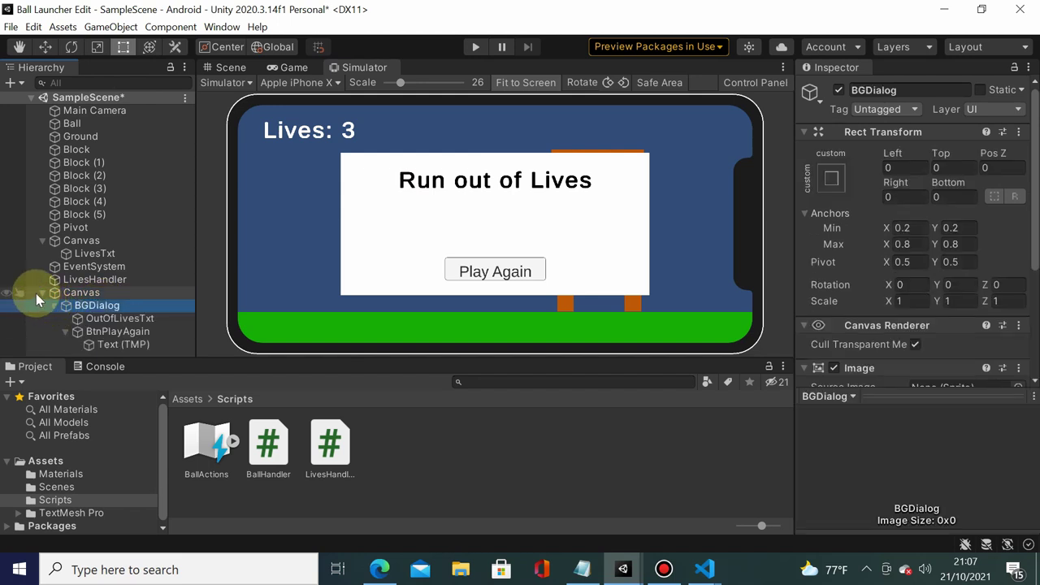
pyautogui.click(35, 294)
pyautogui.click(43, 293)
pyautogui.click(43, 293)
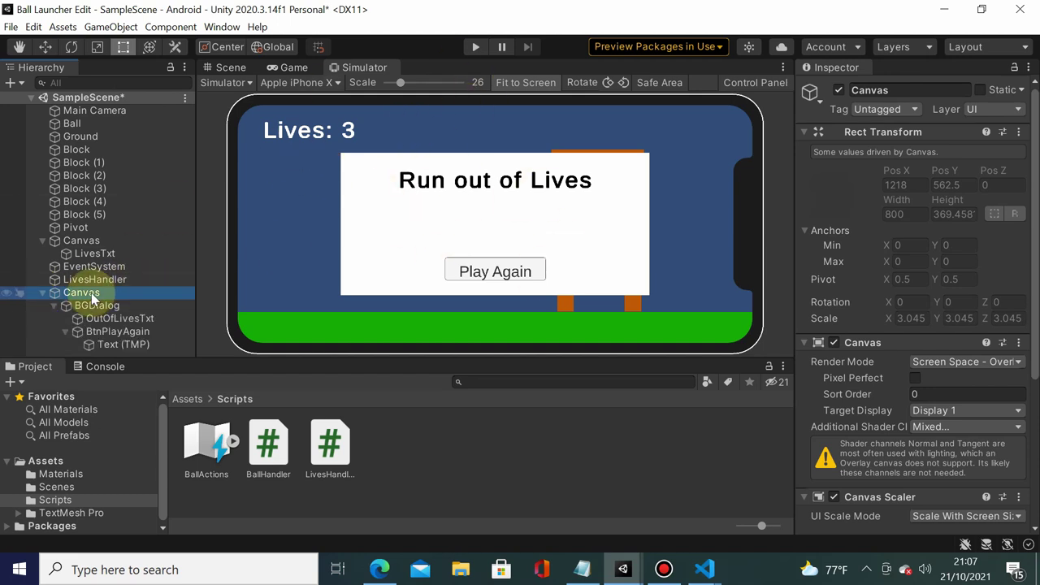
pyautogui.click(838, 90)
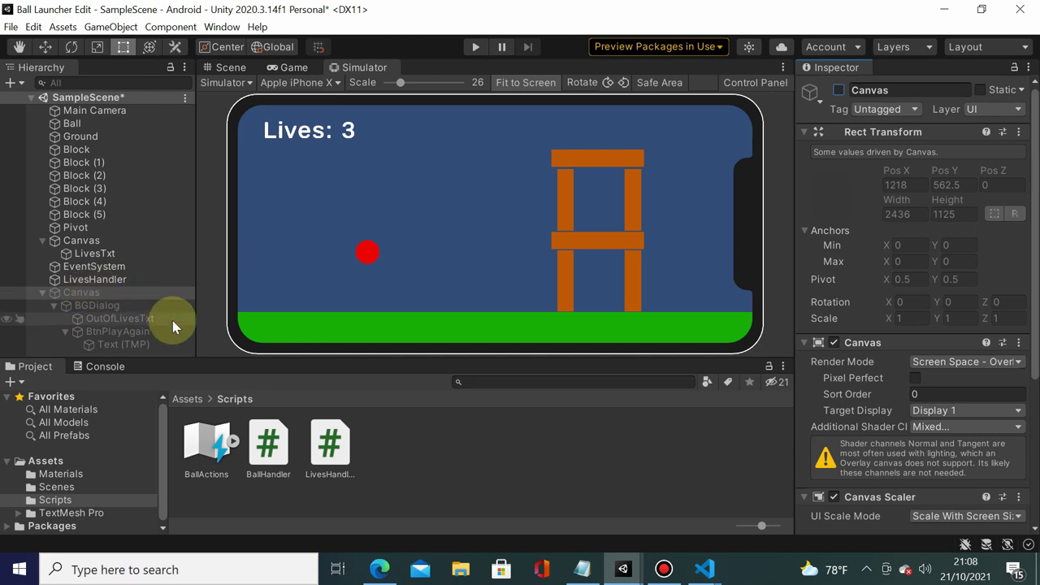
pyautogui.click(342, 460)
# - Add '[SerializeField] private GameObject dialogCanvas;' below txtLives in LivesHandler.cs and save
pyautogui.doubleClick(363, 465)
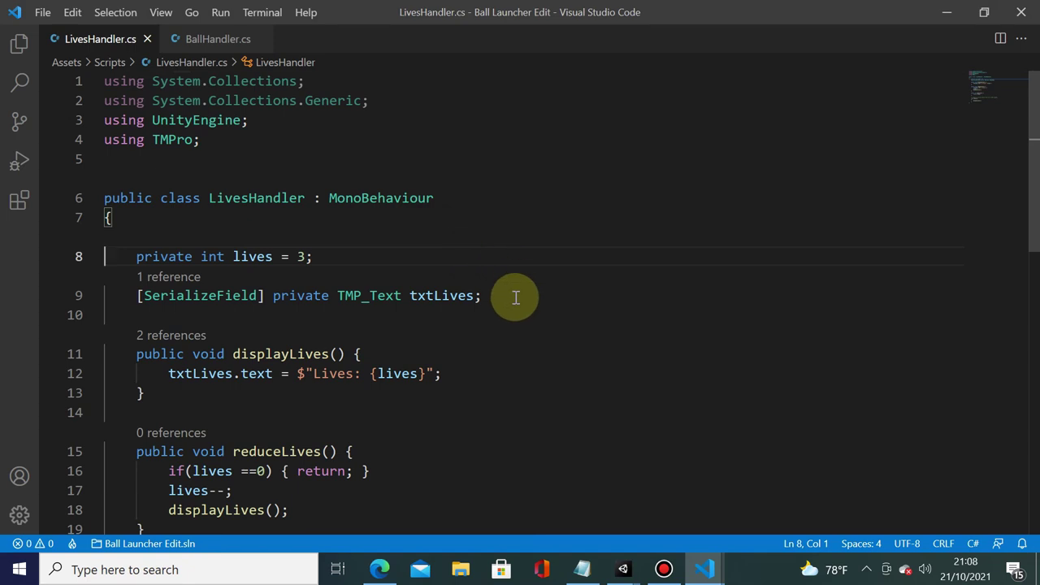
pyautogui.click(520, 297)
pyautogui.press('Return')
pyautogui.write('[')
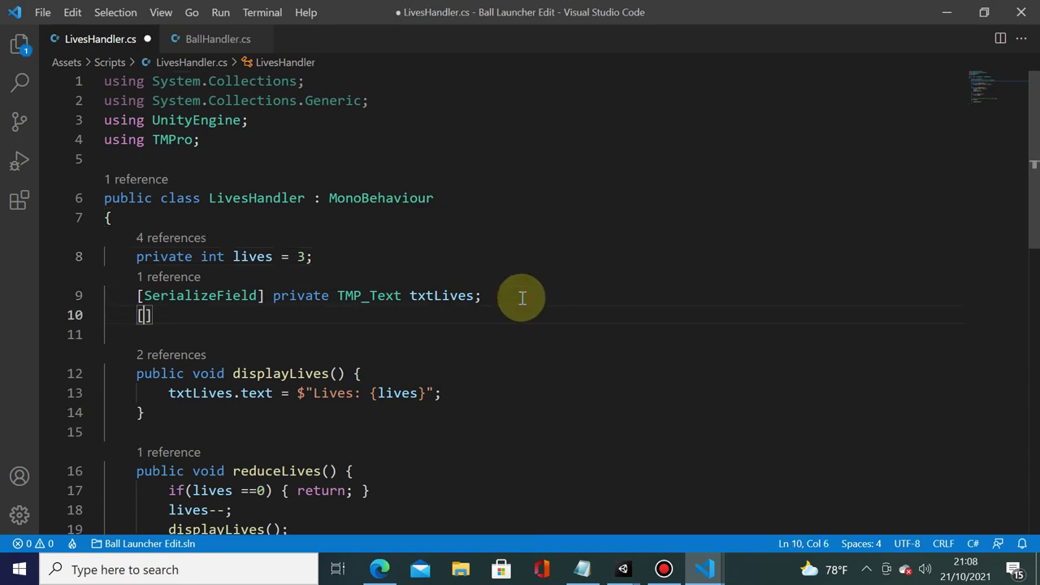
pyautogui.write('Seri')
pyautogui.press('Tab')
pyautogui.press('End')
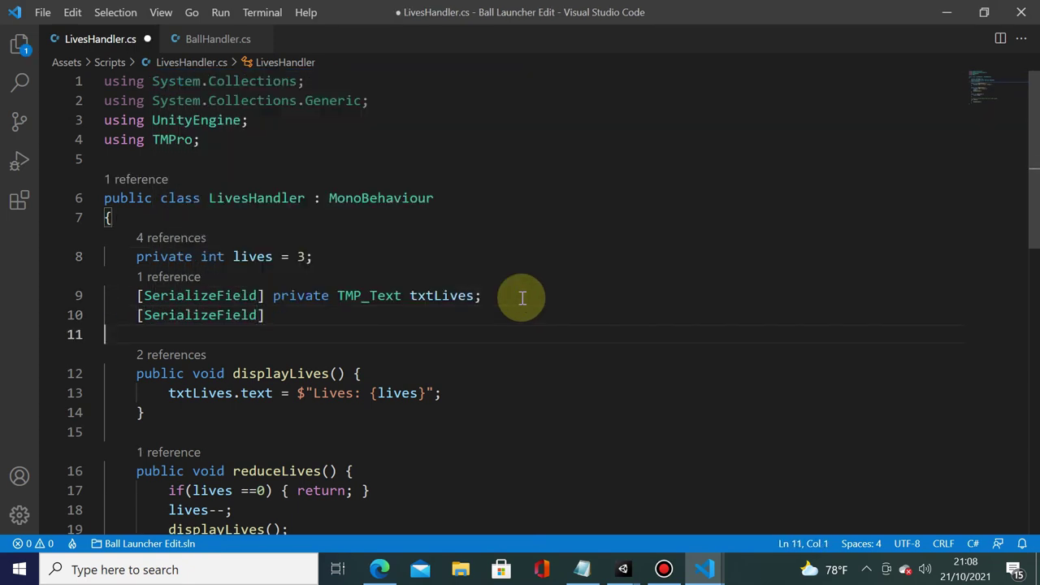
pyautogui.write('private ')
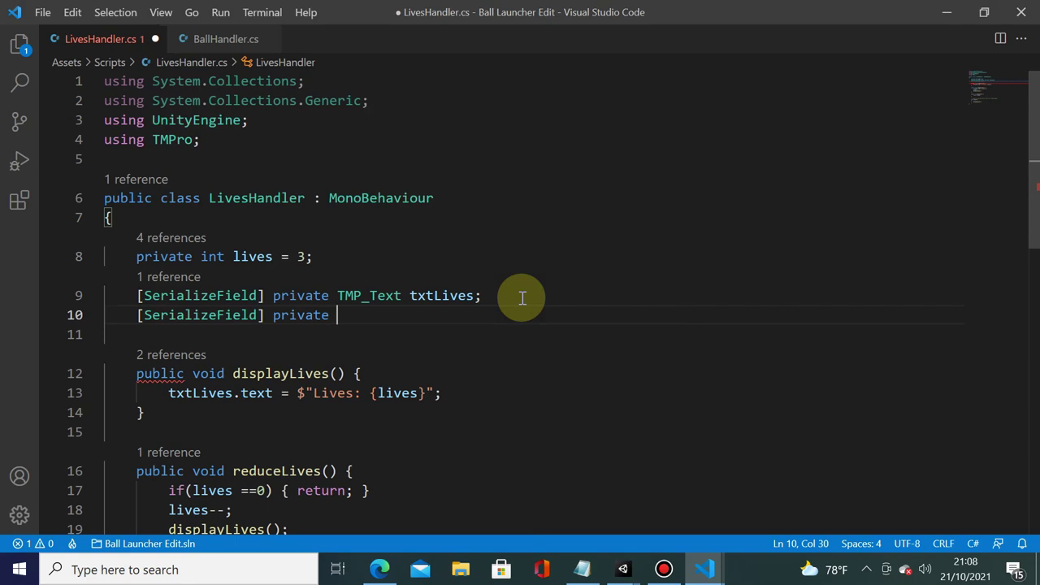
pyautogui.write('GameO')
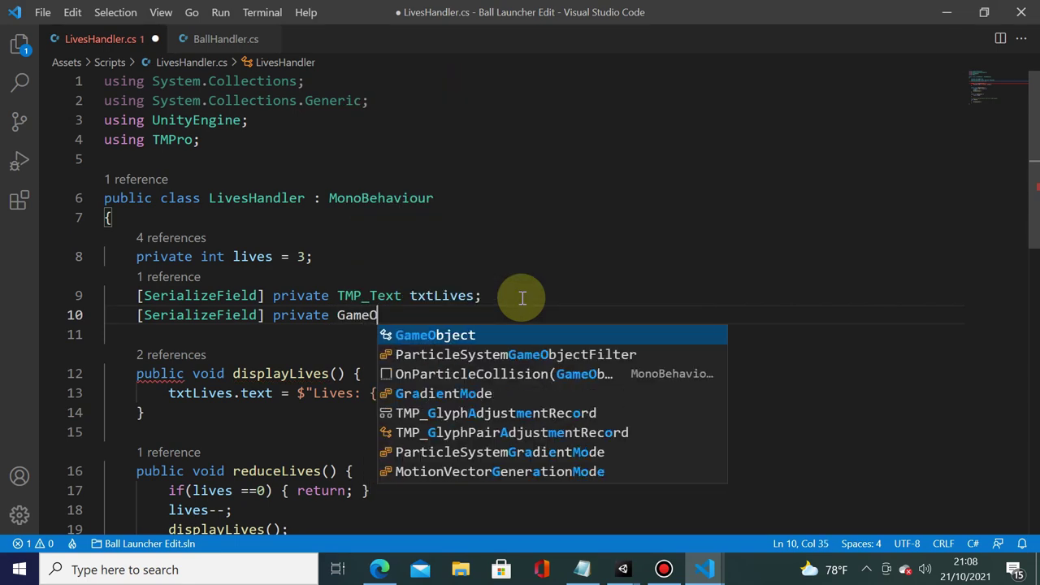
pyautogui.write('bject')
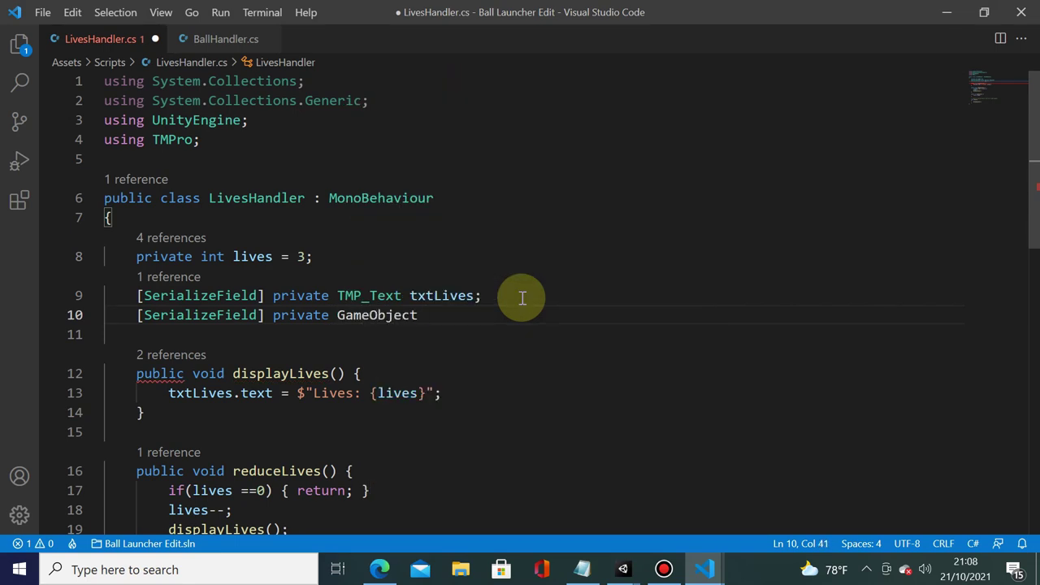
pyautogui.write('dialogCanvas;')
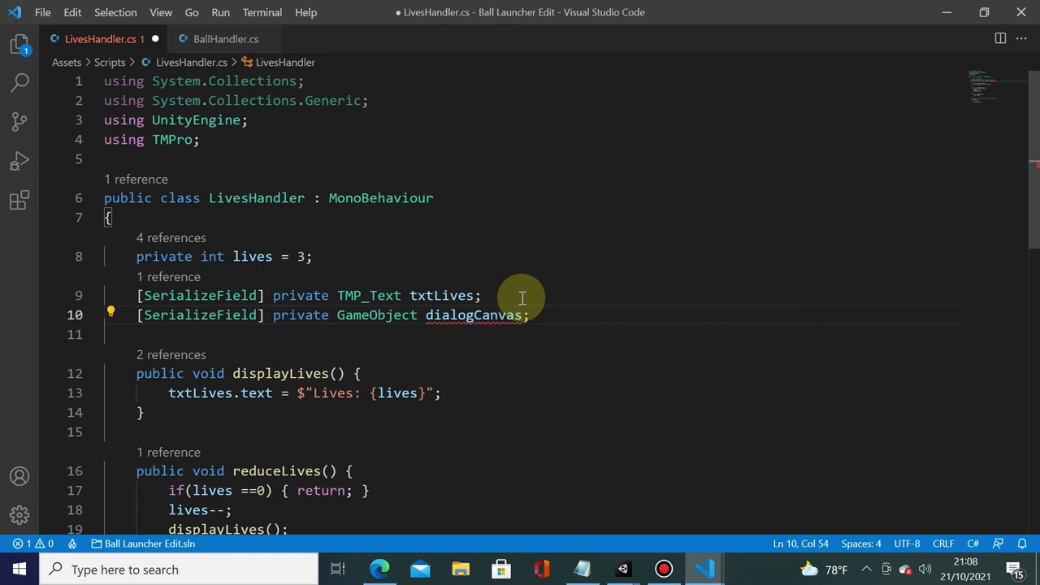
pyautogui.hotkey('ctrl', 's')
# - Scroll down and select the reduceLives method body on lines 16–19
pyautogui.scroll(-1, 540, 309)
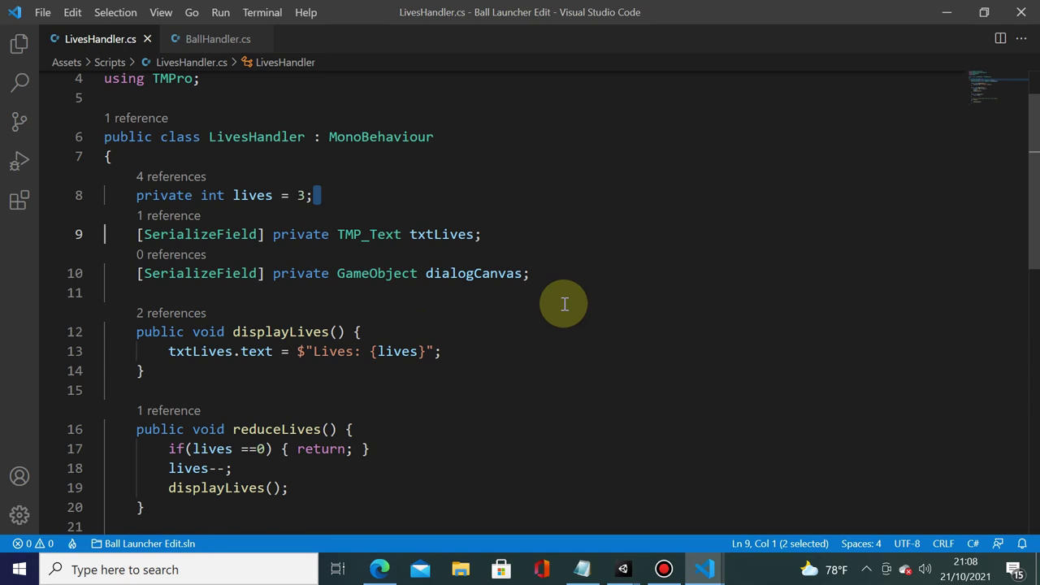
pyautogui.click(466, 352)
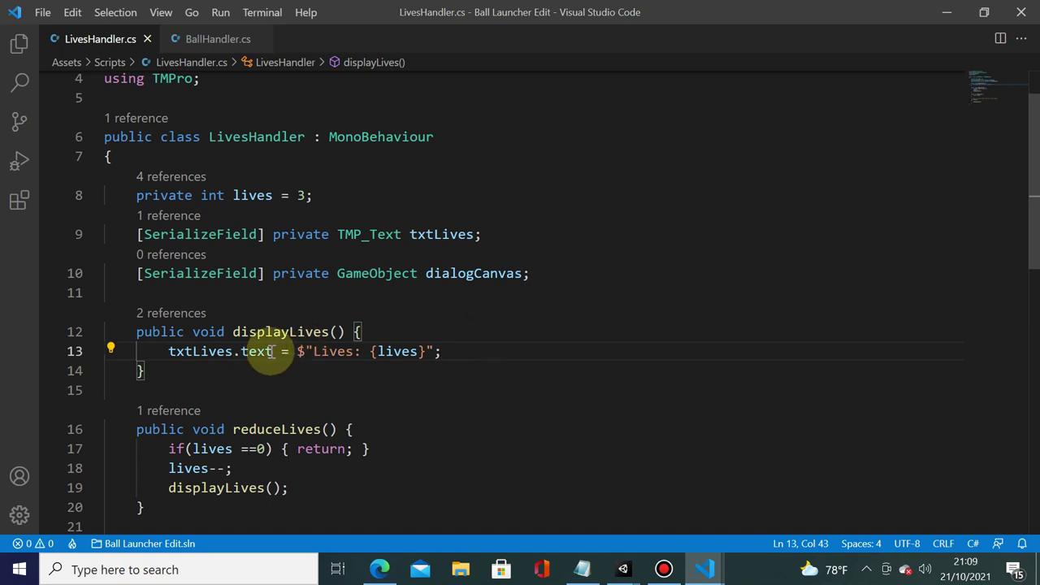
pyautogui.scroll(-1, 362, 358)
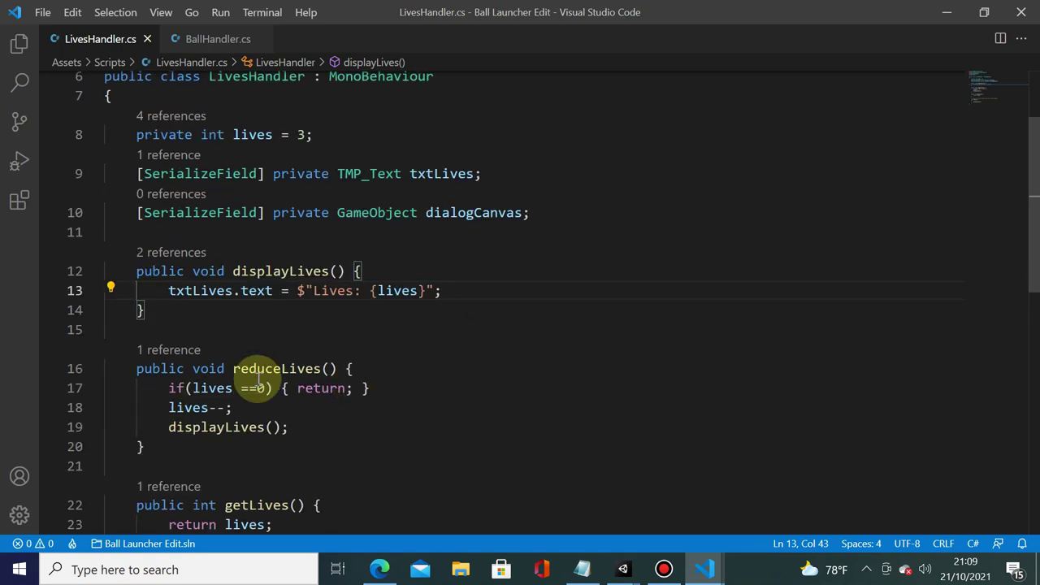
pyautogui.moveTo(152, 368); pyautogui.dragTo(240, 429)
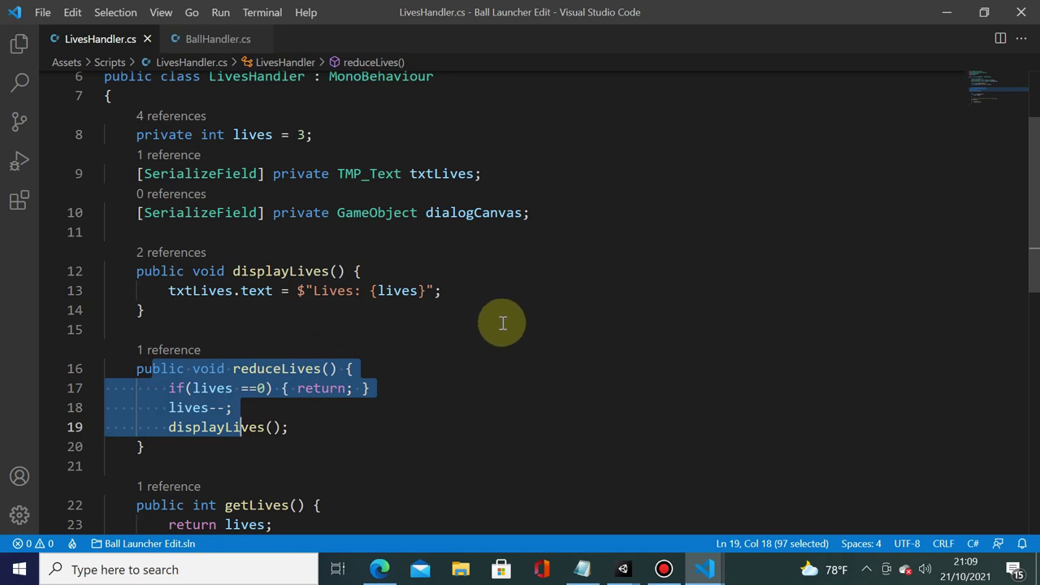
# - In displayLives, add 'if(lives ==0) { dialogCanvas.gameObject.SetActive(true); }'
pyautogui.click(478, 308)
pyautogui.press('Return')
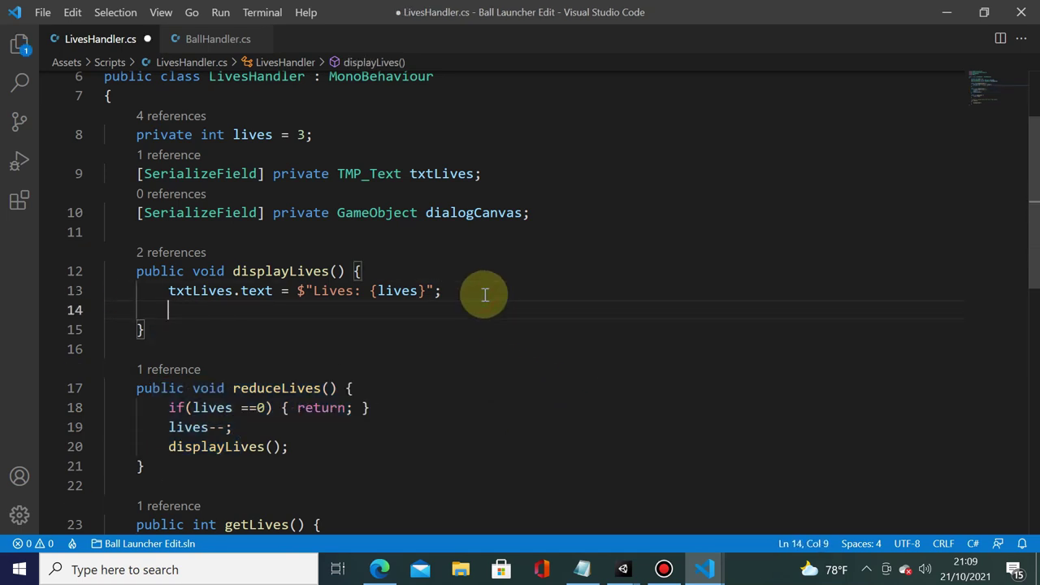
pyautogui.write('if(')
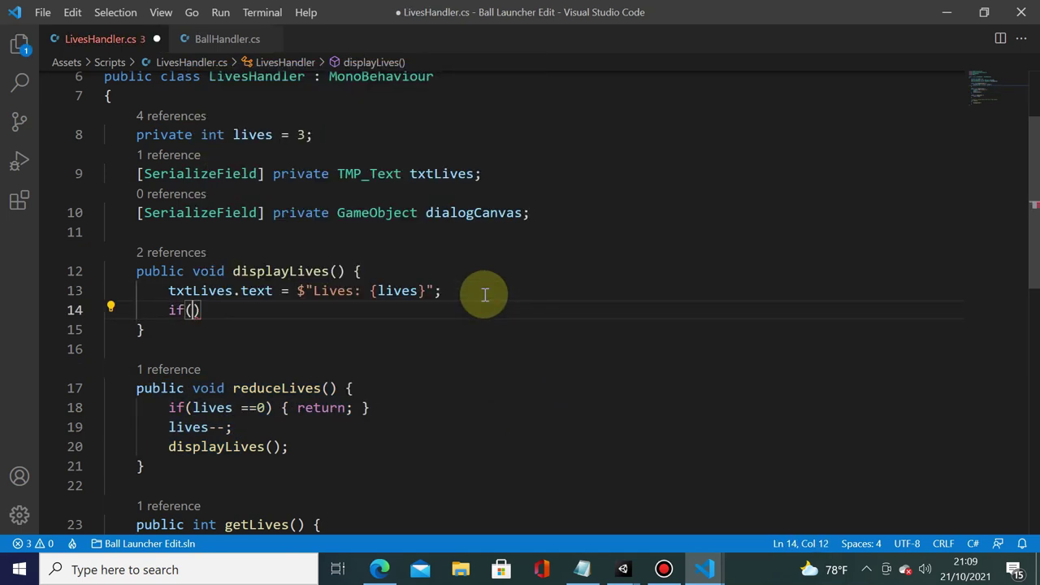
pyautogui.write('lives ==0) ')
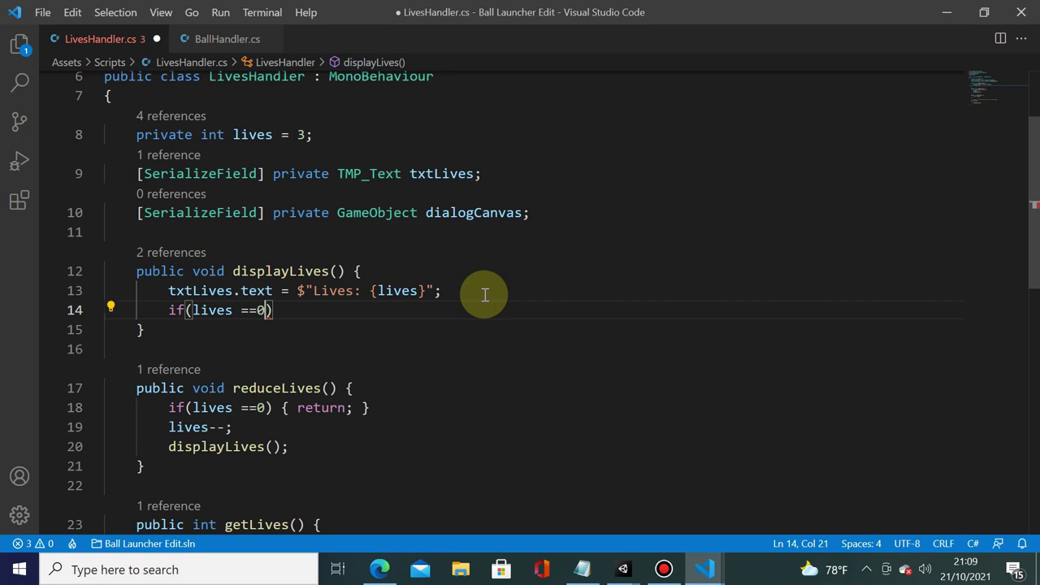
pyautogui.write('{')
pyautogui.press('Return')
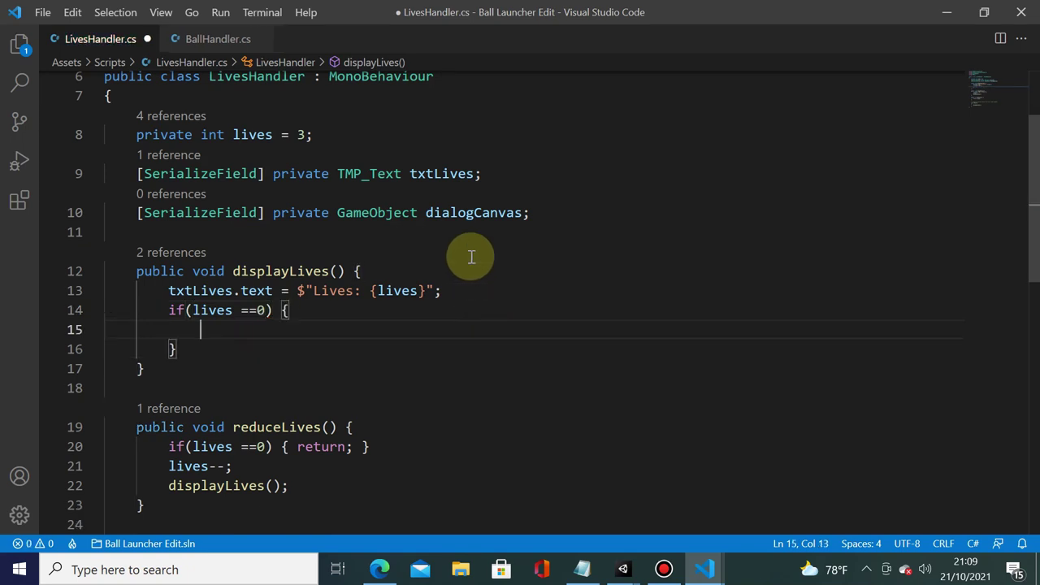
pyautogui.write('dia')
pyautogui.press('Tab')
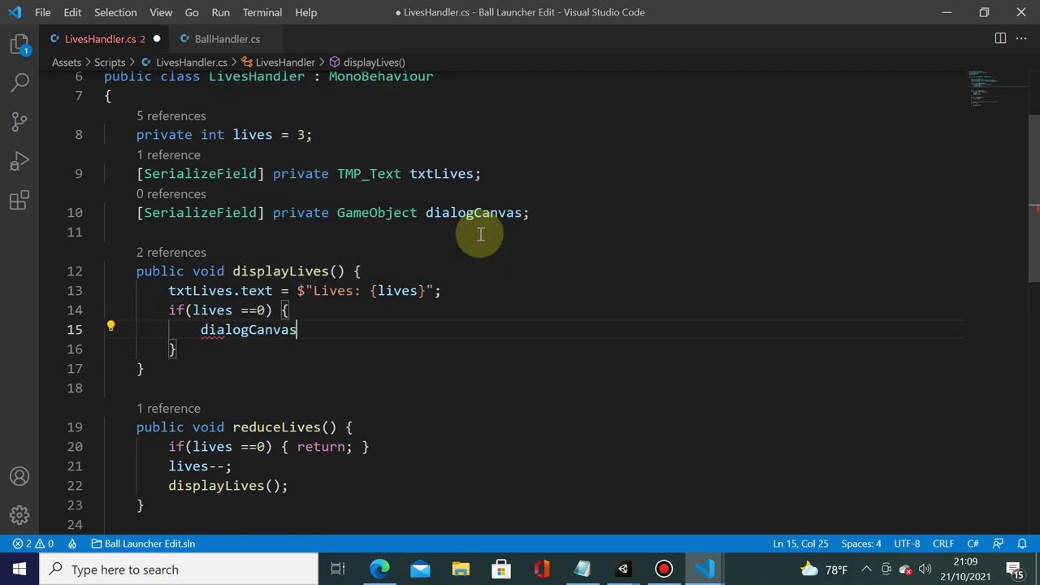
pyautogui.write('.g')
pyautogui.press('Tab')
pyautogui.write('.')
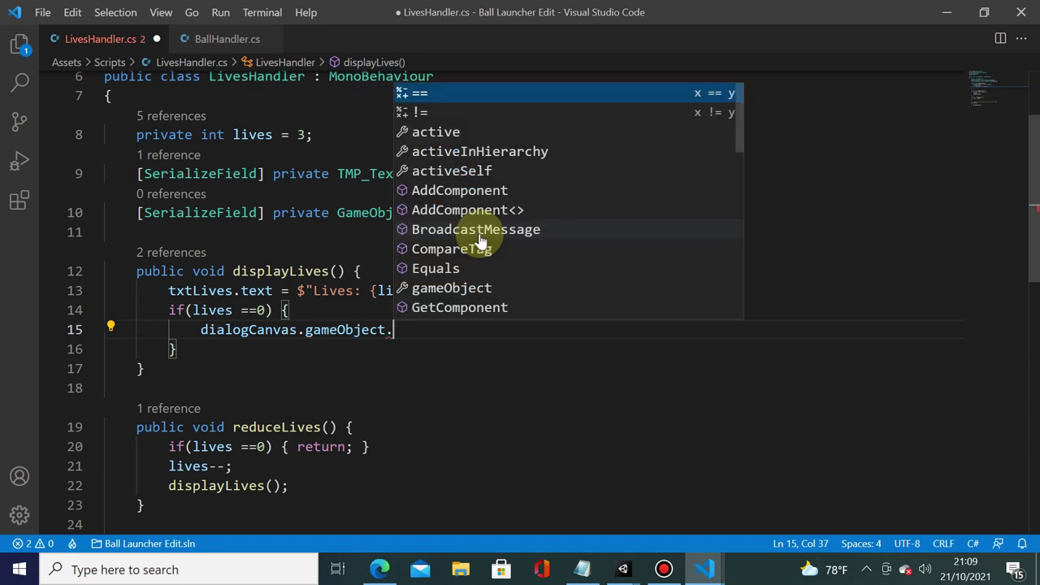
pyautogui.write('set')
pyautogui.press('Tab')
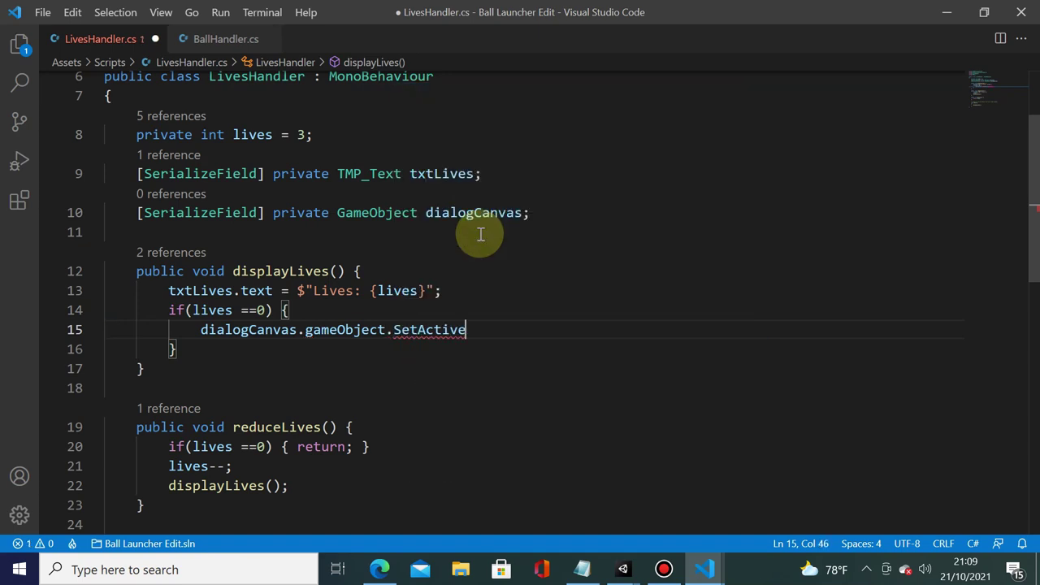
pyautogui.write('(true);')
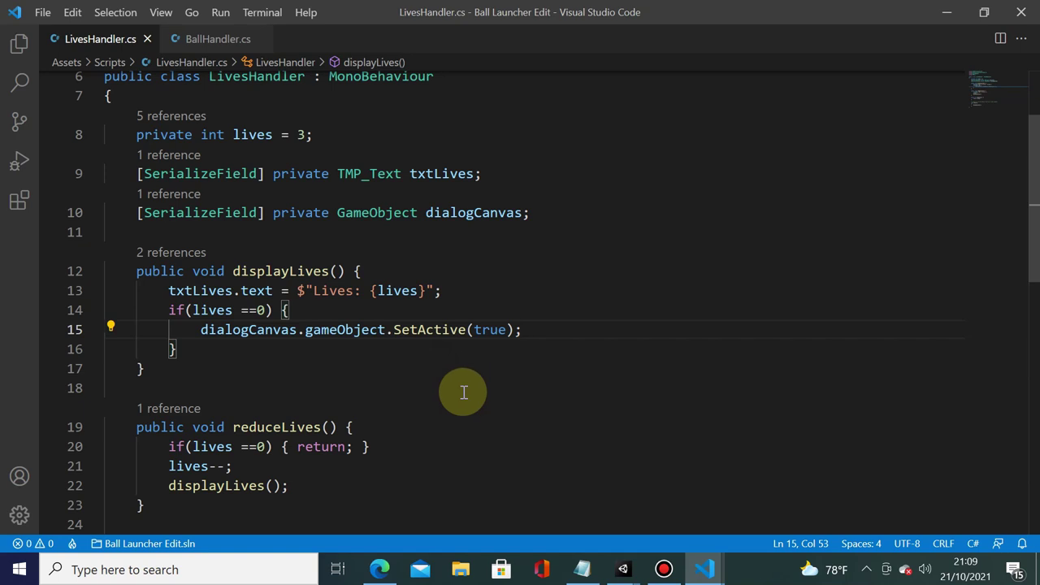
# - Back in Unity, assign the hidden Canvas to LivesHandler's Dialog Canvas slot and enter Play mode
pyautogui.moveTo(623, 565)
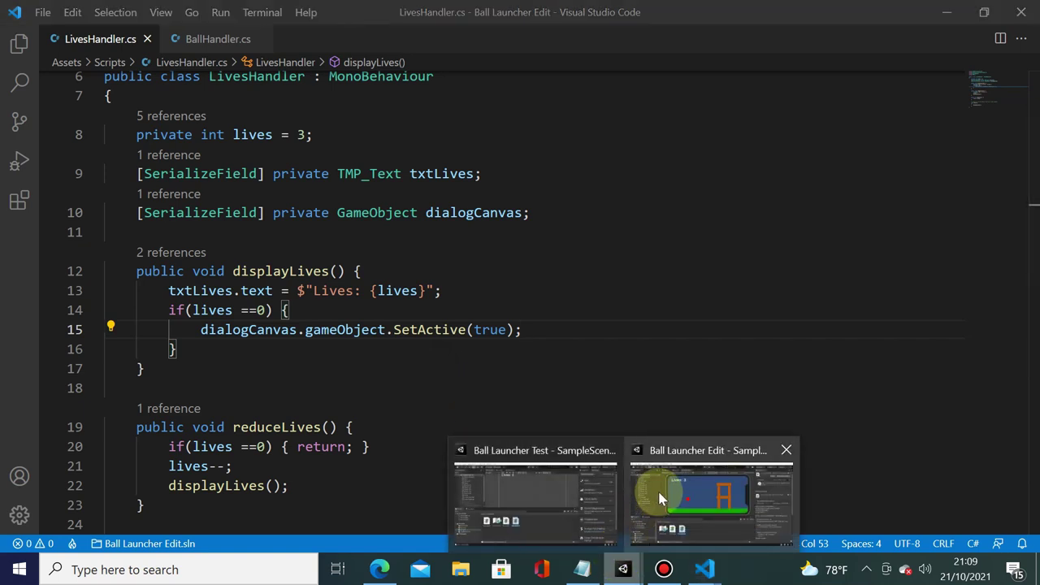
pyautogui.click(659, 493)
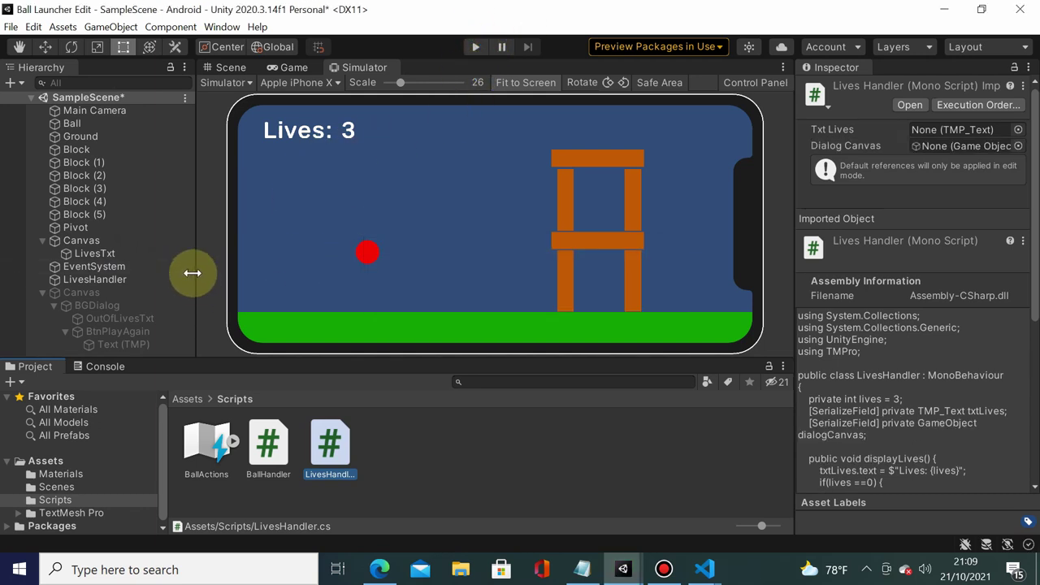
pyautogui.click(96, 280)
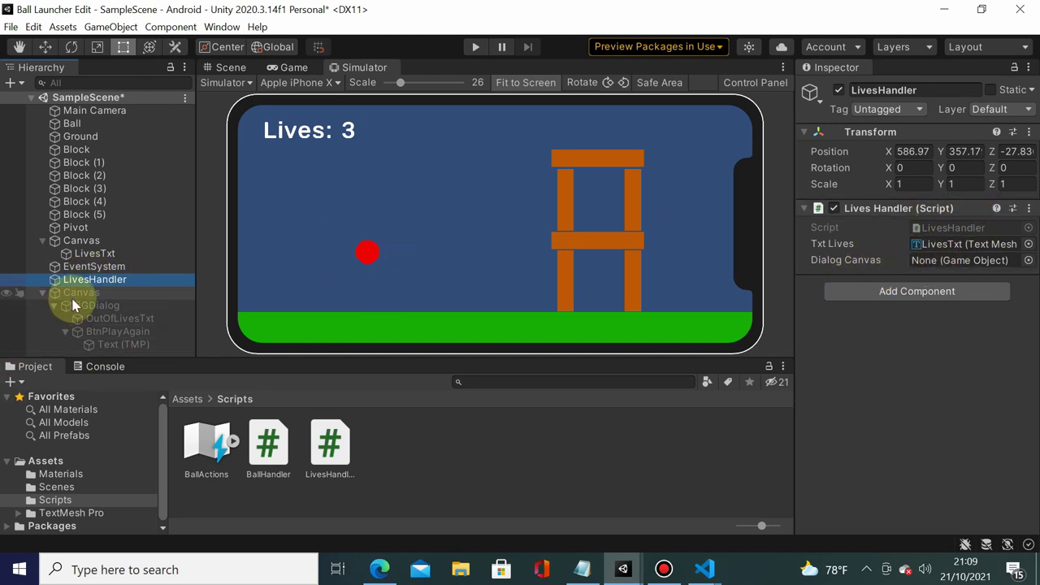
pyautogui.moveTo(81, 293)
pyautogui.mouseDown()
pyautogui.moveTo(887, 250)
pyautogui.moveTo(941, 267)
pyautogui.mouseUp()
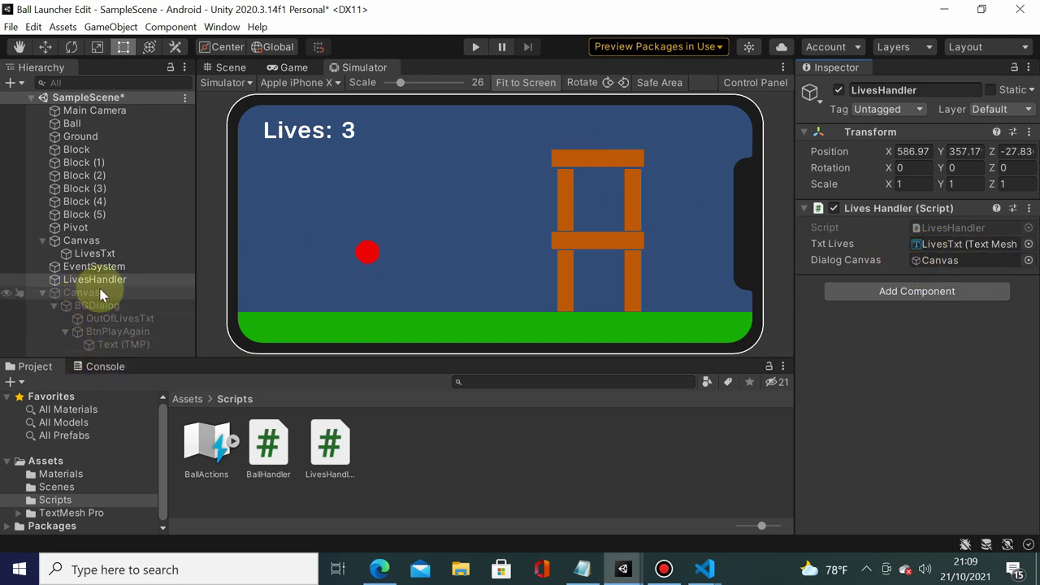
pyautogui.click(477, 49)
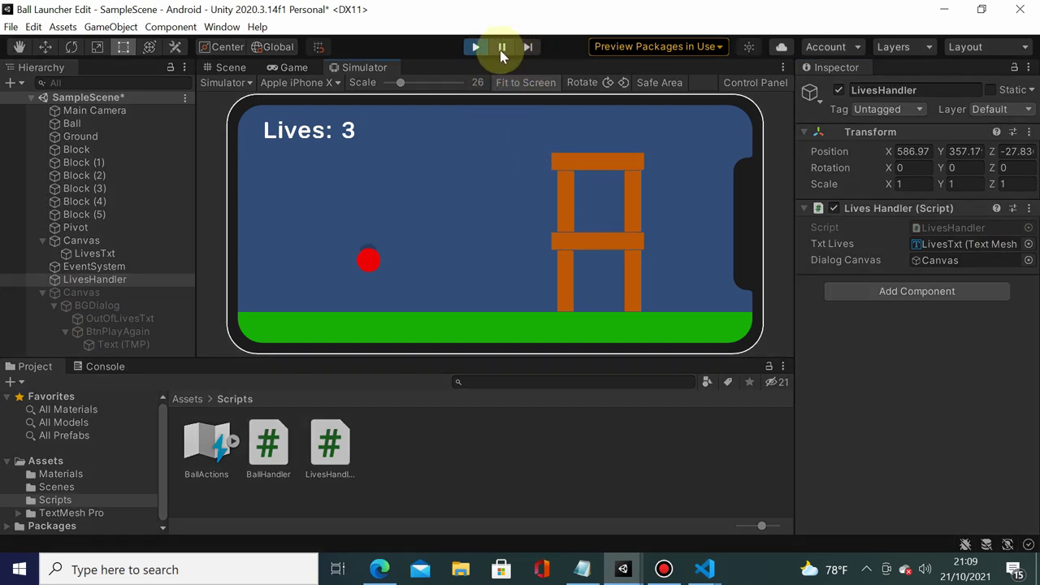
# - Launch balls at the tower until Lives reaches 0, then press Play Again
pyautogui.moveTo(294, 288); pyautogui.dragTo(297, 290)
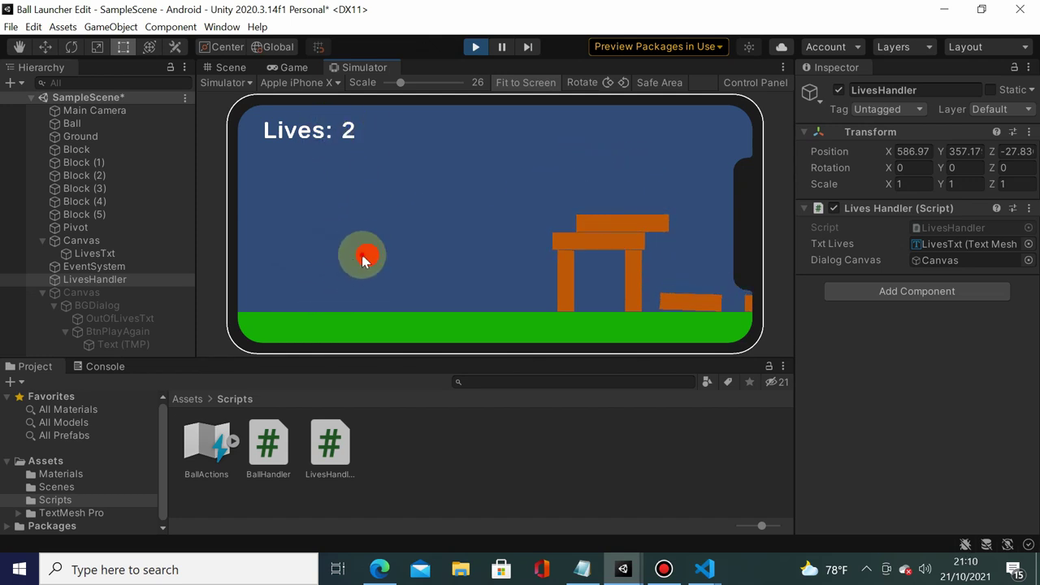
pyautogui.moveTo(366, 258); pyautogui.dragTo(284, 231)
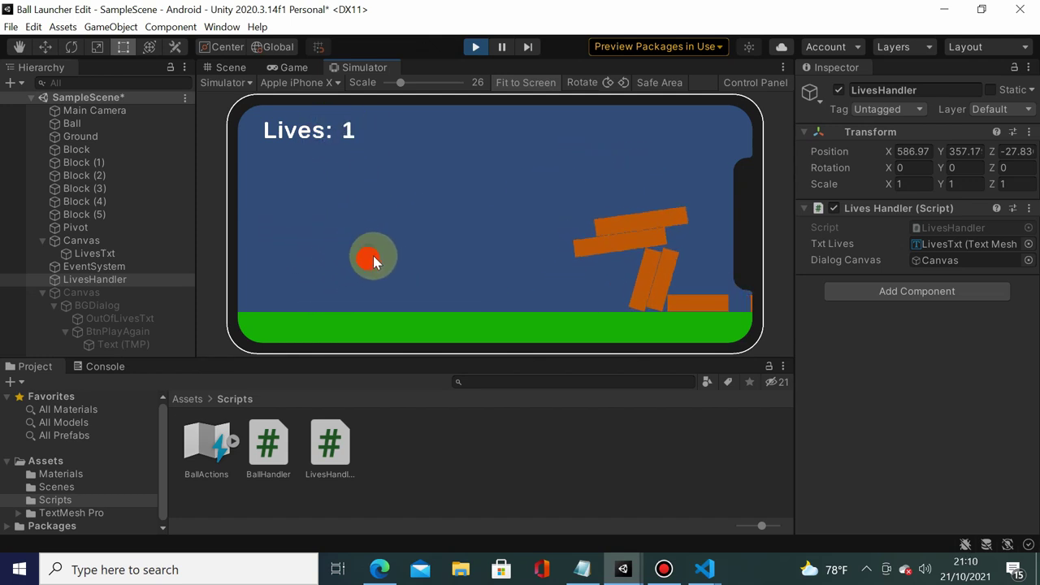
pyautogui.moveTo(373, 255); pyautogui.dragTo(296, 279)
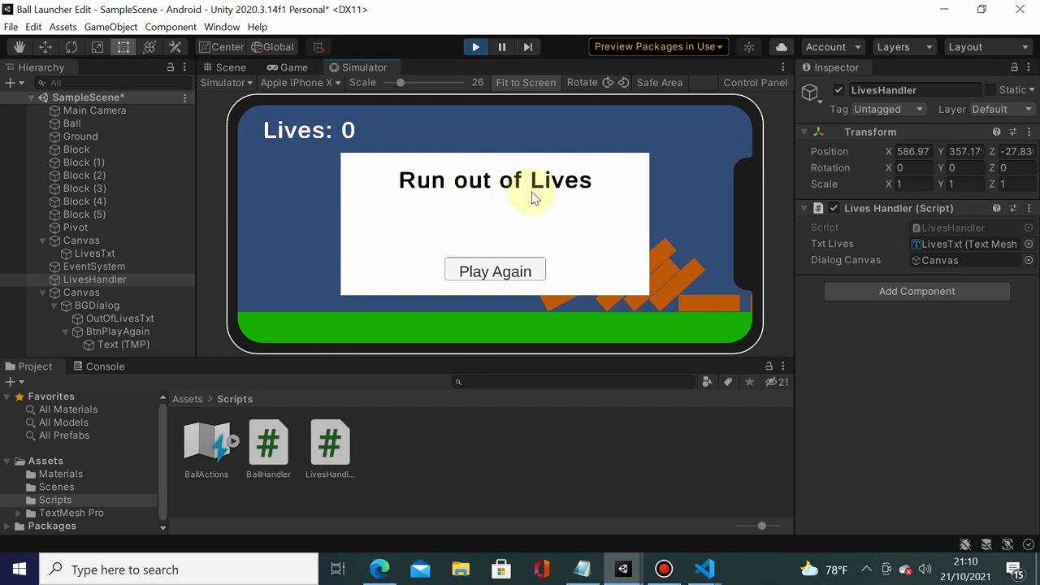
pyautogui.click(471, 274)
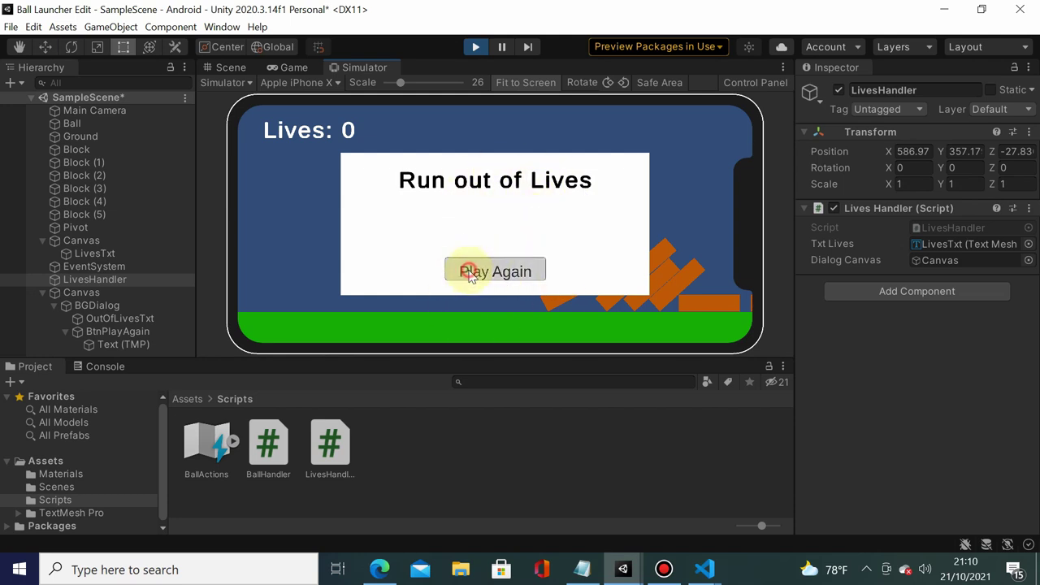